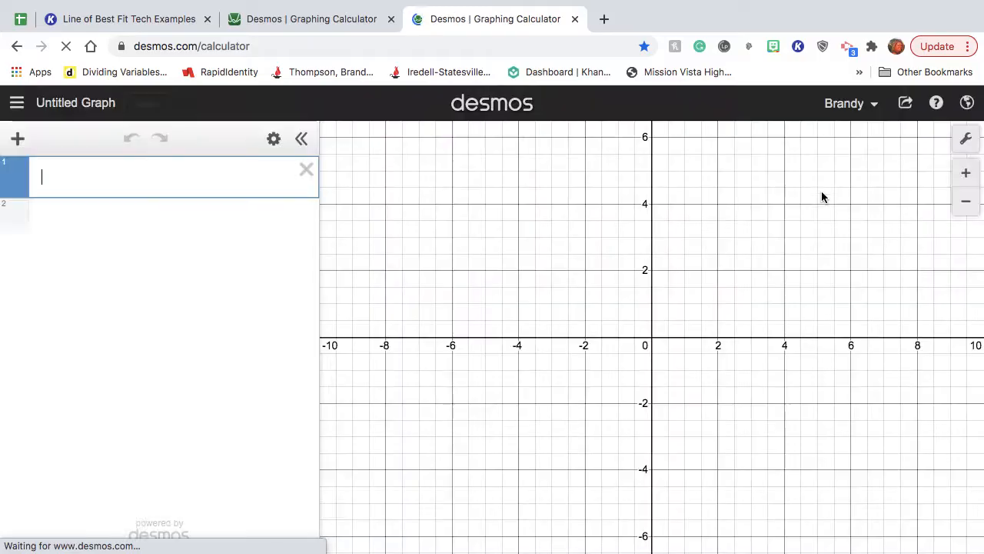
# Review the size options for exporting the blank graph as an image, and close the export dialog without downloading.
pyautogui.click(906, 106)
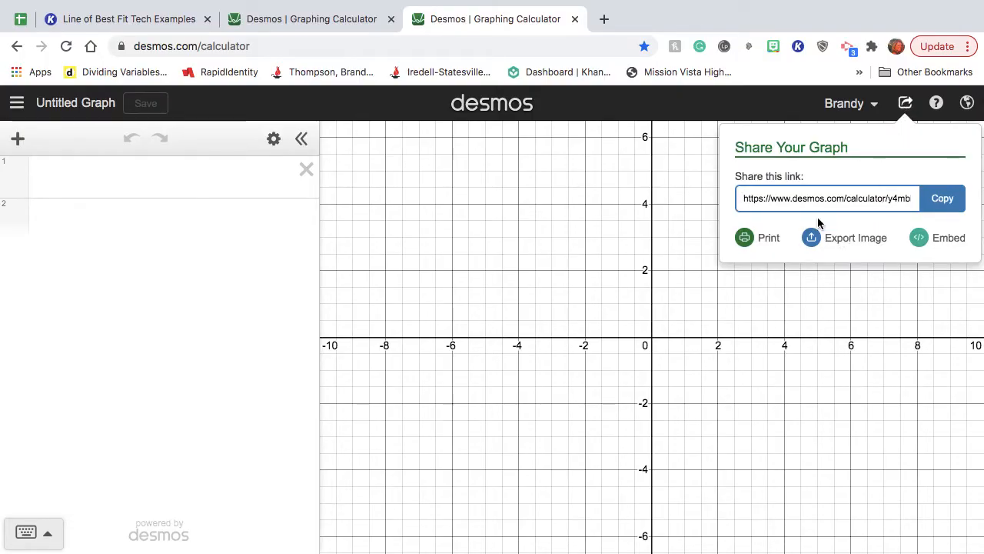
pyautogui.click(849, 243)
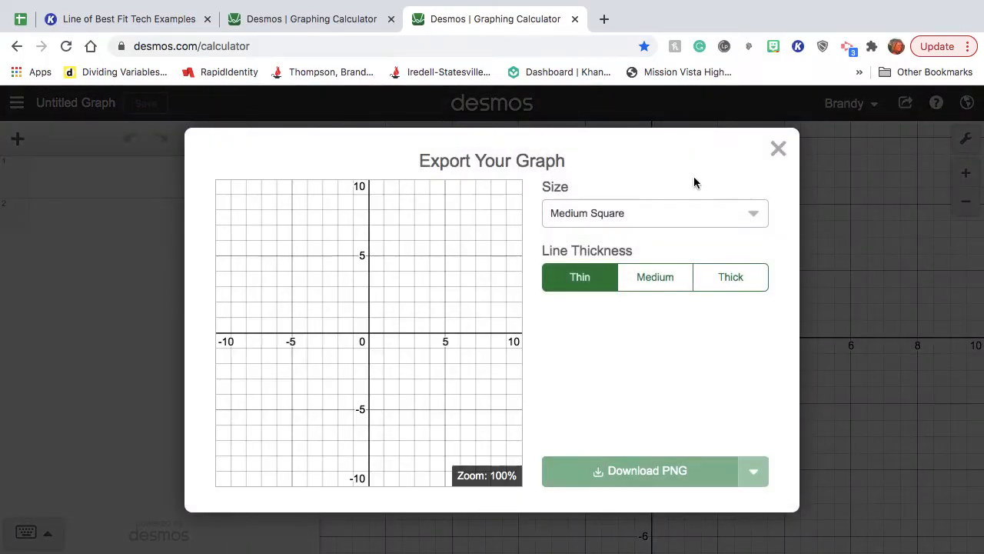
pyautogui.click(684, 219)
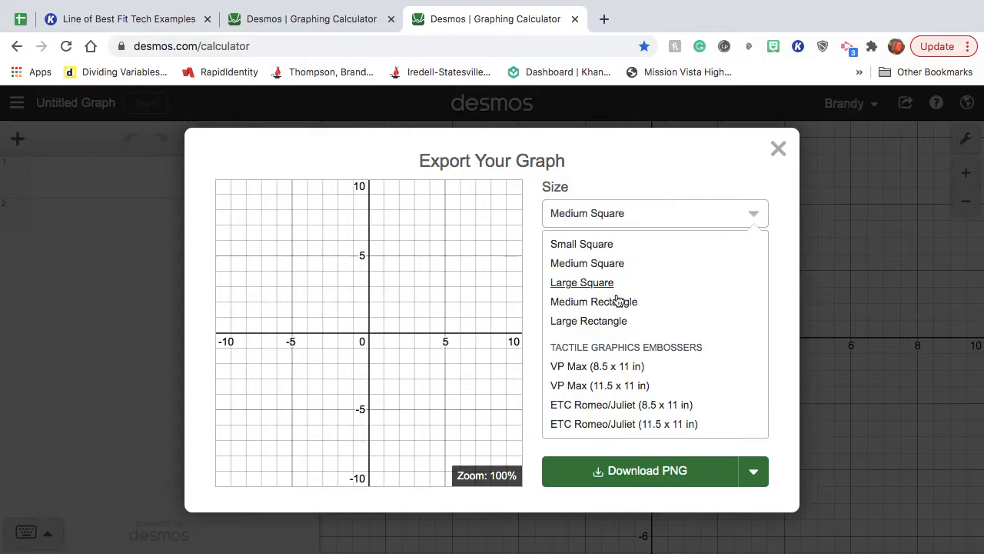
pyautogui.click(778, 148)
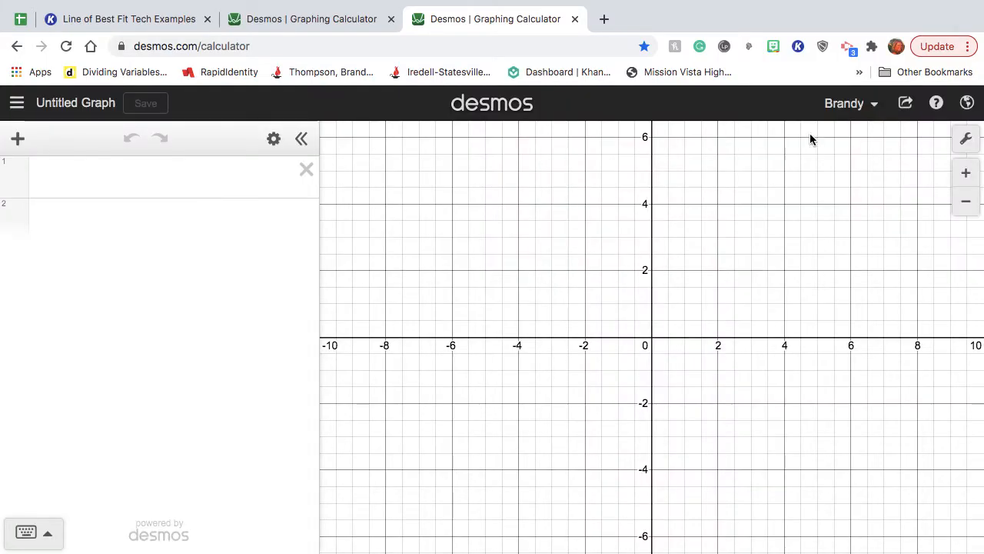
# Toggle the grid, axis numbers and minor gridlines off and back on in the graph settings.
pyautogui.click(966, 138)
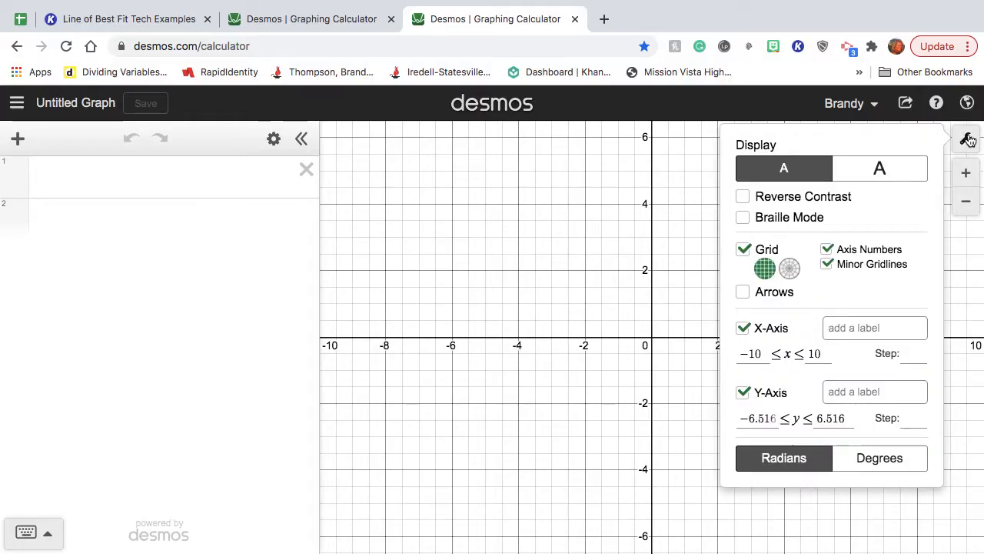
pyautogui.click(744, 253)
pyautogui.click(744, 252)
pyautogui.click(828, 251)
pyautogui.click(827, 251)
pyautogui.click(827, 264)
pyautogui.click(827, 263)
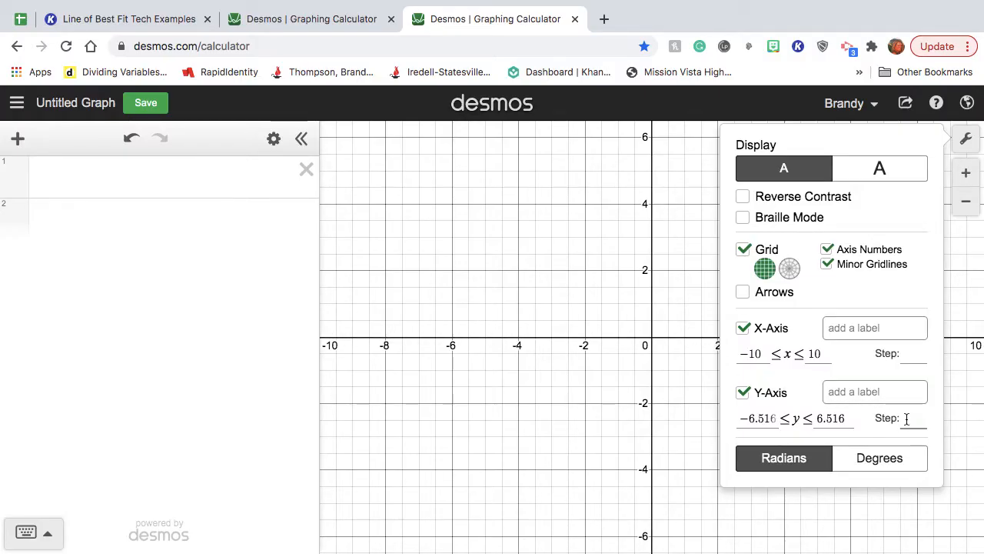
# Try zooming the graph in and out and restore the default zoom.
pyautogui.click(968, 175)
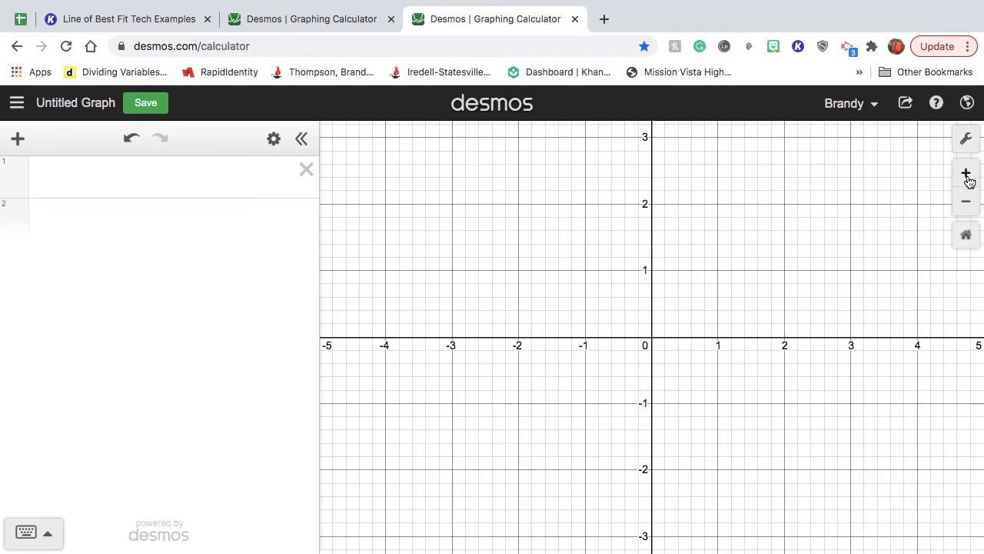
pyautogui.click(967, 176)
pyautogui.click(967, 176)
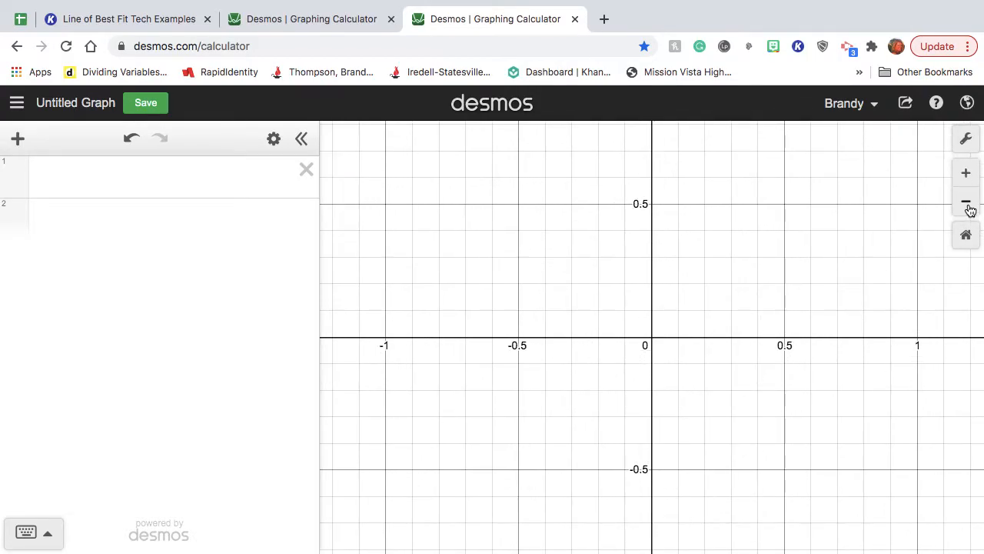
pyautogui.click(969, 206)
pyautogui.click(969, 206)
pyautogui.click(969, 206)
pyautogui.click(968, 206)
pyautogui.click(969, 206)
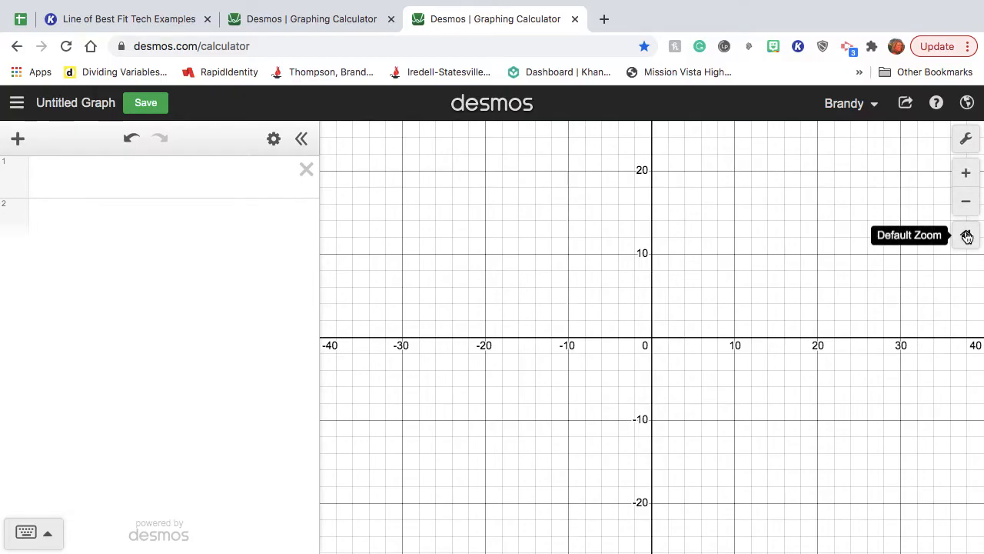
pyautogui.click(966, 235)
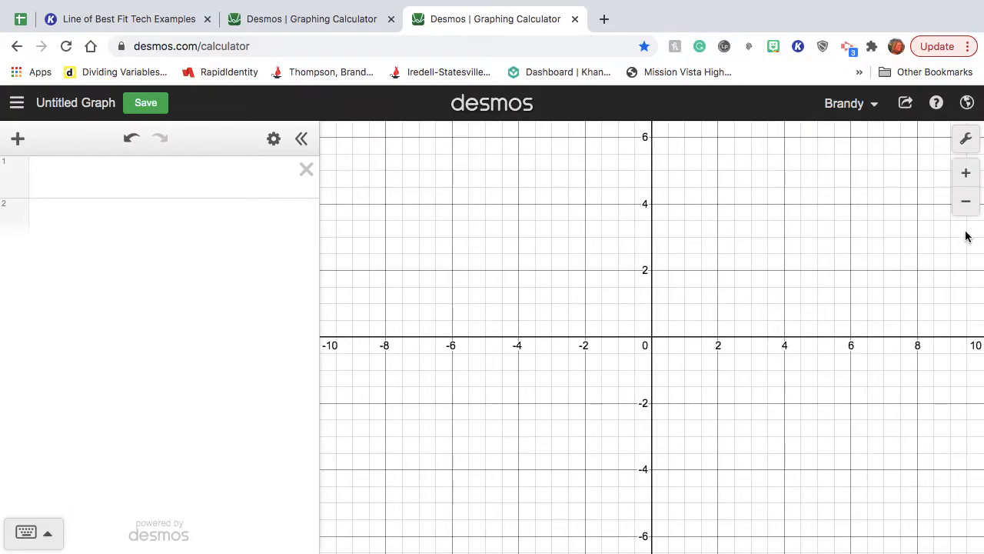
# Add a table to the expression list and toggle connecting lines for its points on and back off.
pyautogui.click(18, 141)
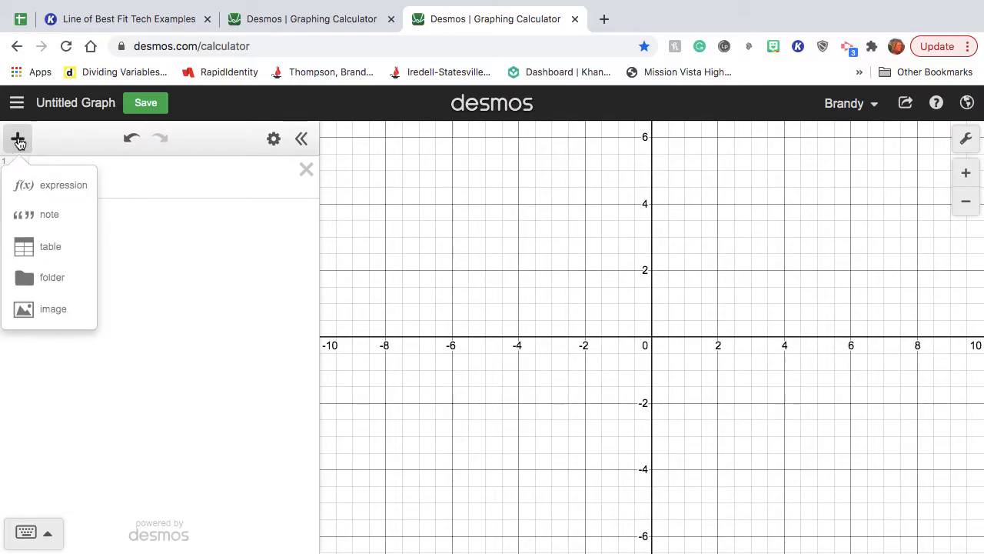
pyautogui.click(48, 246)
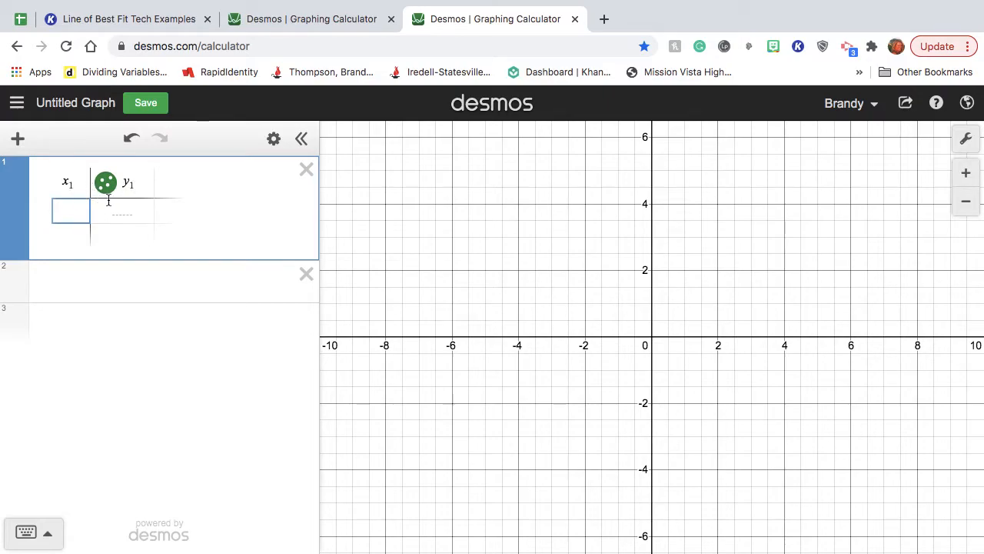
pyautogui.click(108, 184)
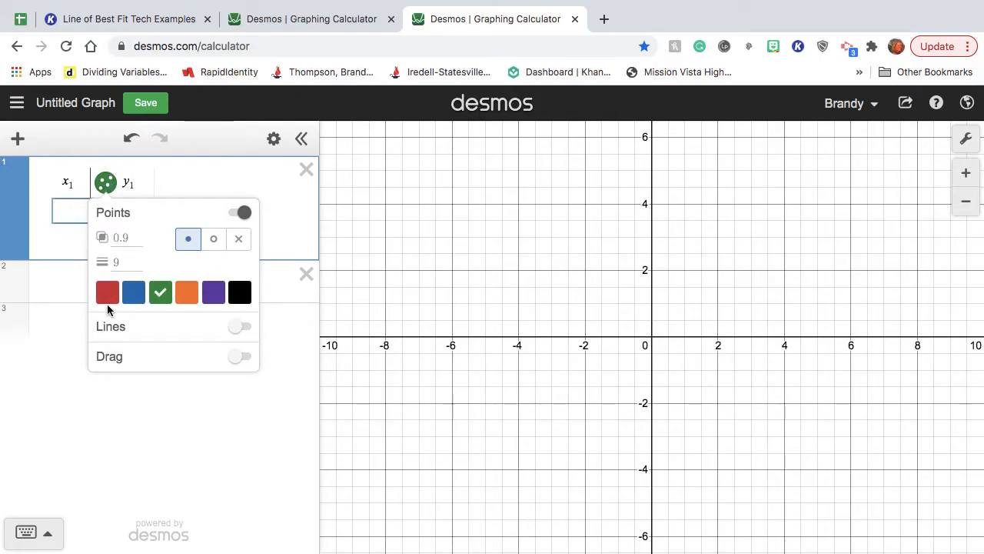
pyautogui.click(239, 327)
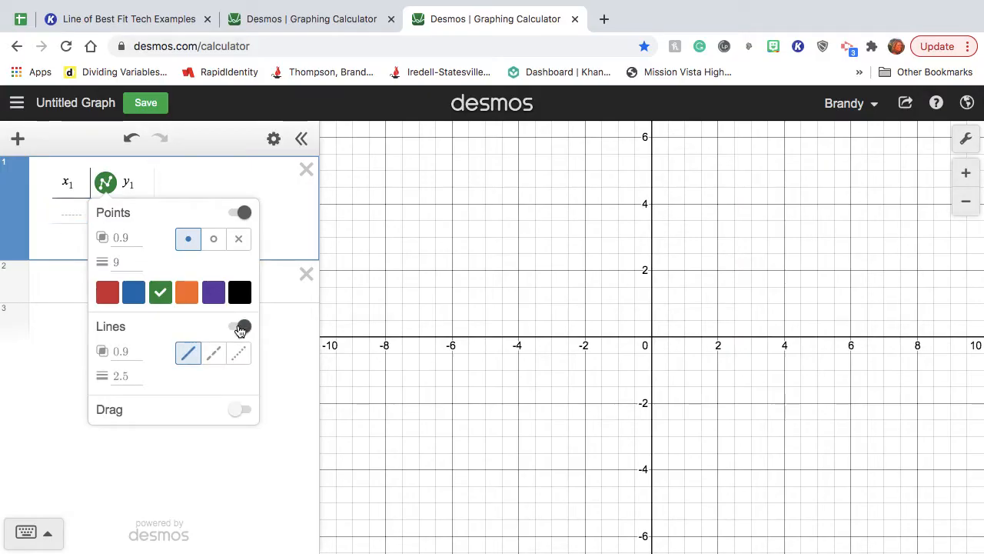
pyautogui.click(240, 329)
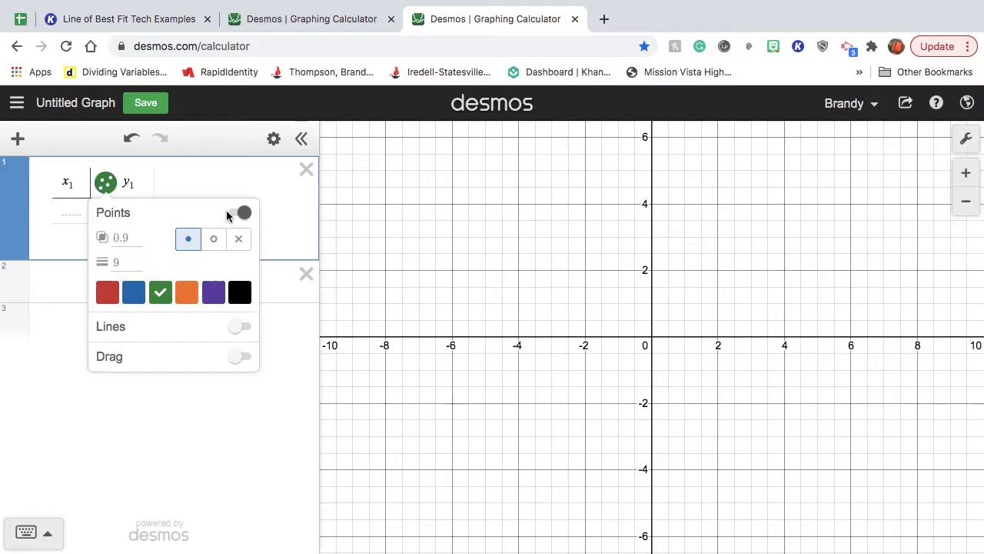
pyautogui.click(39, 258)
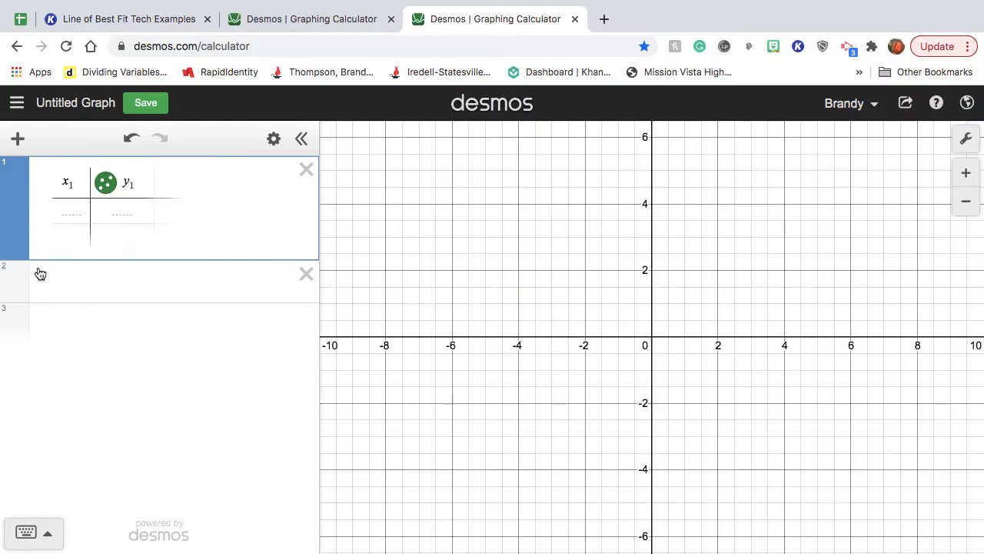
# Add a second table below the first one and delete it.
pyautogui.click(50, 280)
pyautogui.click(16, 140)
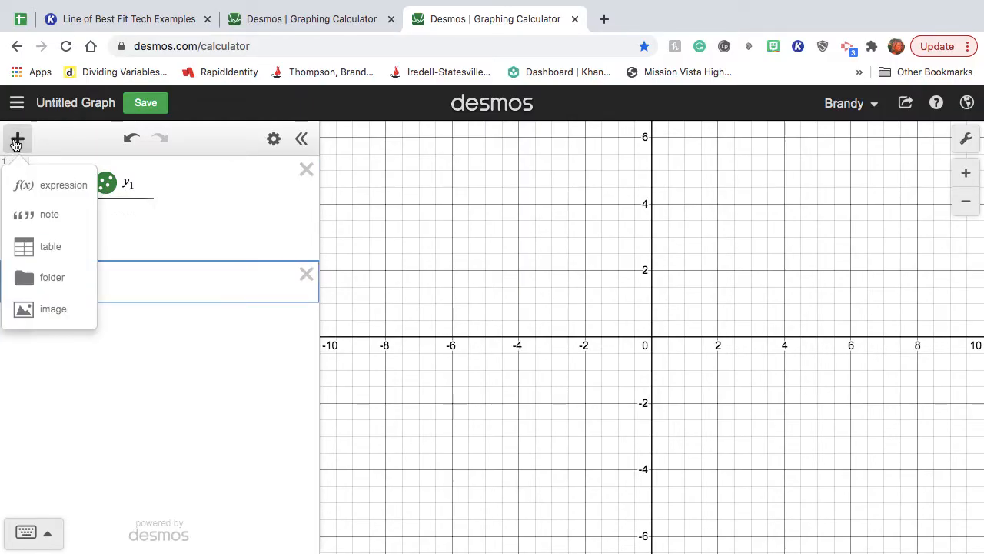
pyautogui.click(38, 246)
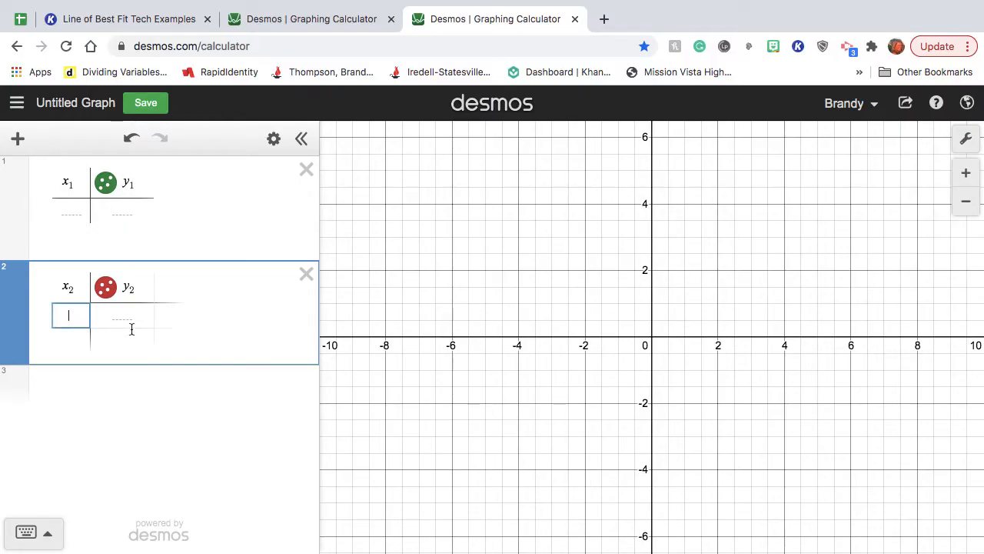
pyautogui.click(306, 276)
# Review the temperature and chirps table in the Kami worksheet, and bring the matching plotted points into view in the other Desmos graph.
pyautogui.click(127, 21)
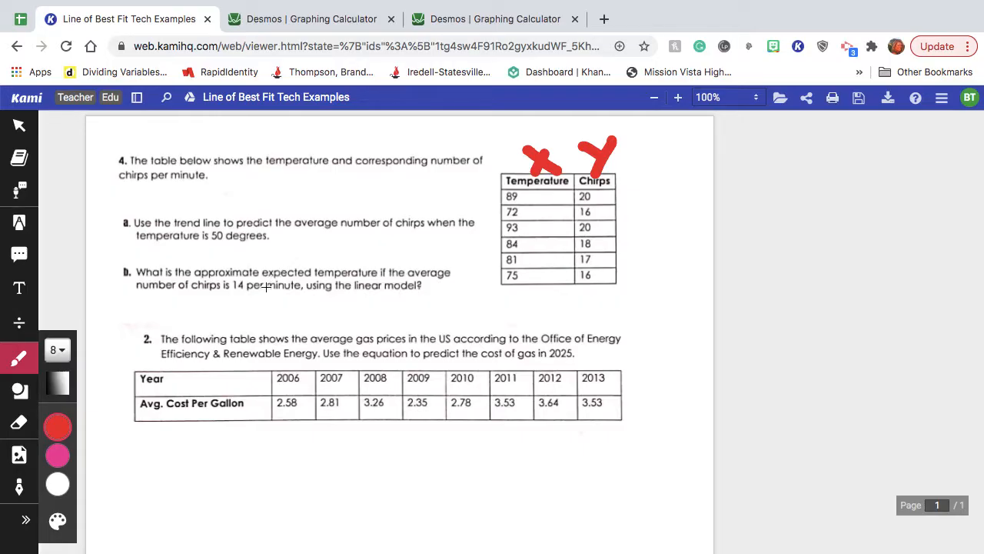
pyautogui.click(322, 19)
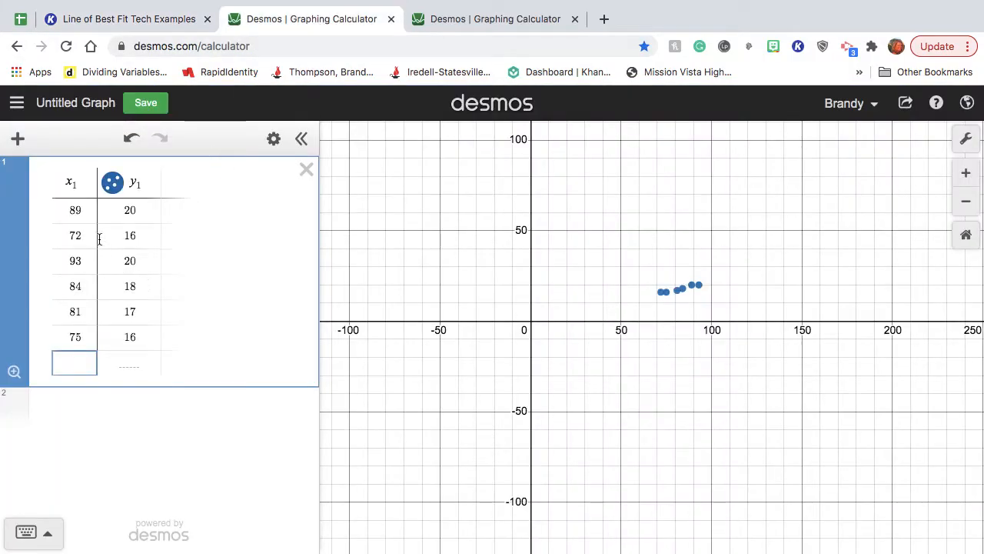
pyautogui.click(965, 235)
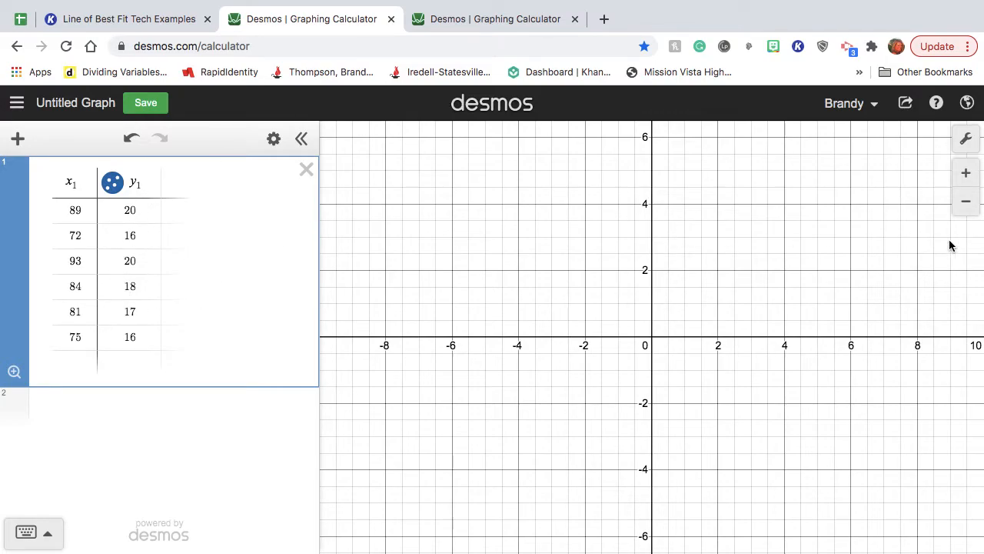
pyautogui.scroll(-10, 711, 296)
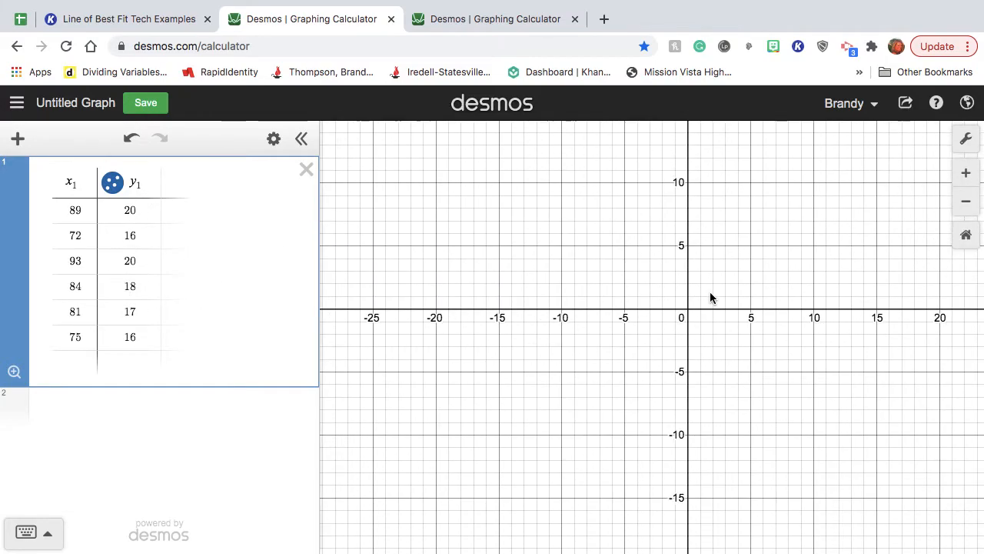
pyautogui.moveTo(753, 287); pyautogui.dragTo(398, 339)
pyautogui.scroll(4, 398, 339)
pyautogui.scroll(-3, 398, 339)
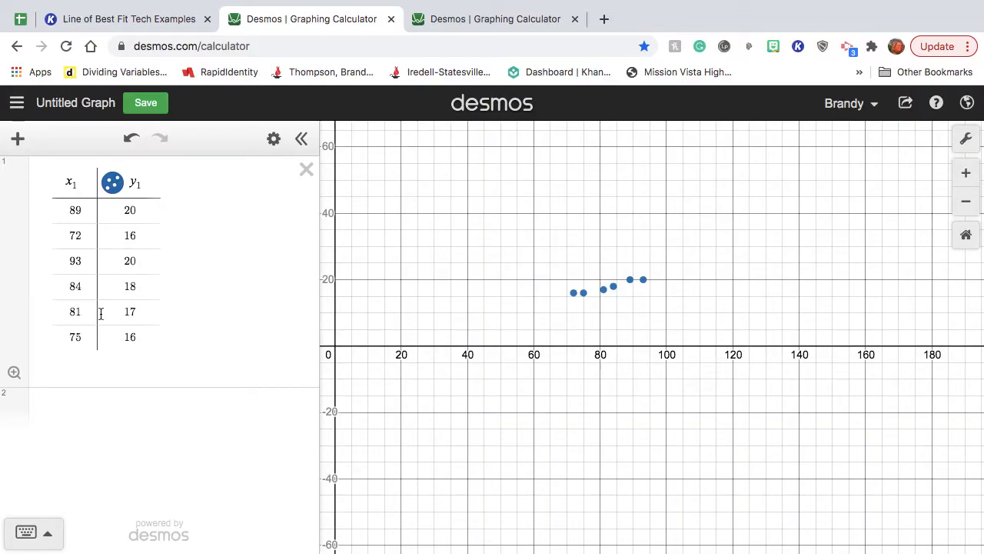
# Enter the expression y = mx + b on the empty line below the data table.
pyautogui.click(76, 403)
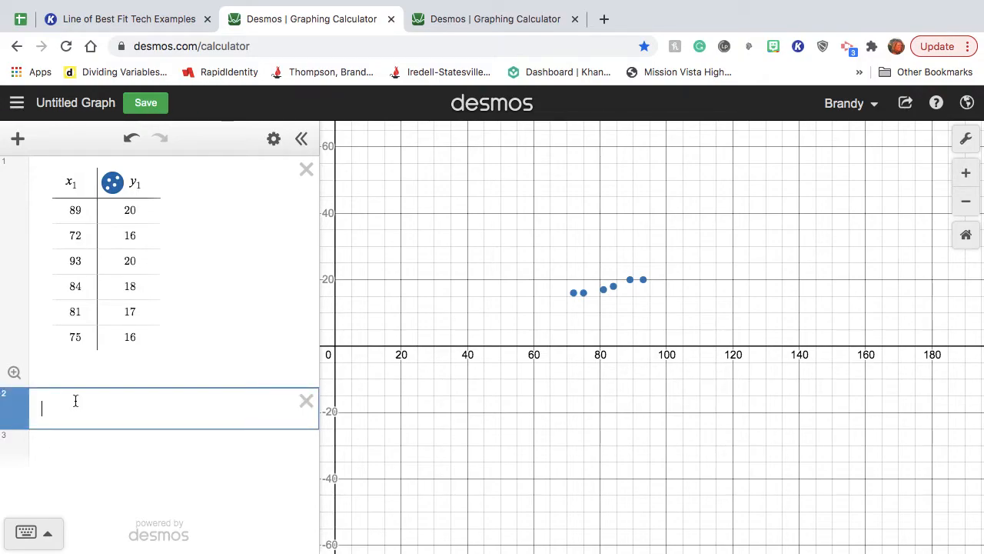
pyautogui.write('y = mx')
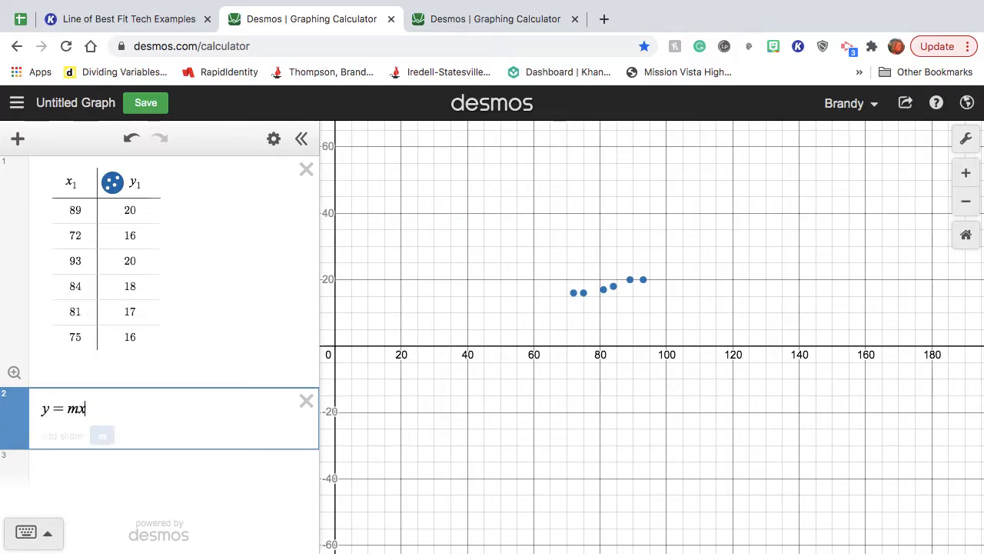
pyautogui.write(' + b')
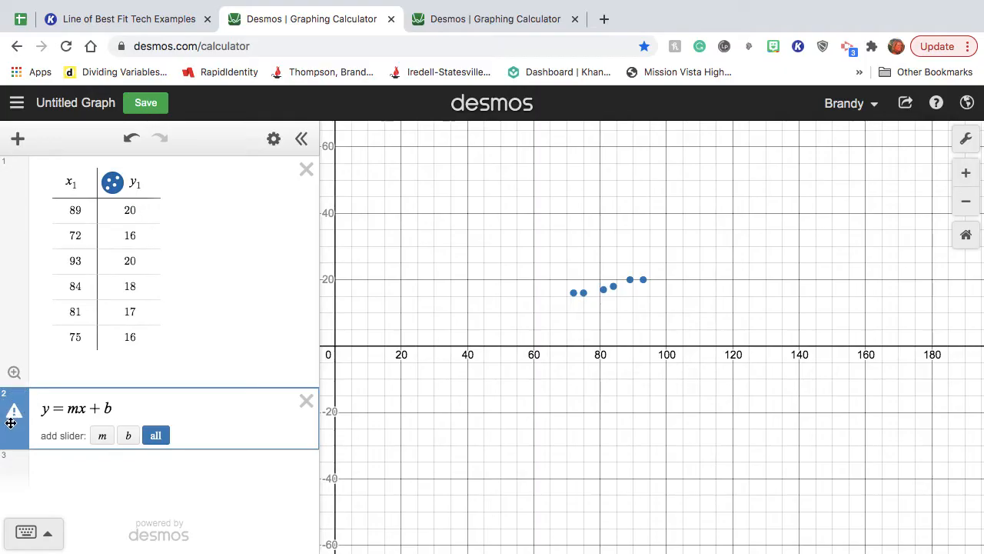
# Add the subscript 1 to both y and x in the equation so it reads y₁ = mx₁ + b.
pyautogui.moveTo(13, 423)
pyautogui.click(48, 409)
pyautogui.write('1')
pyautogui.click(93, 409)
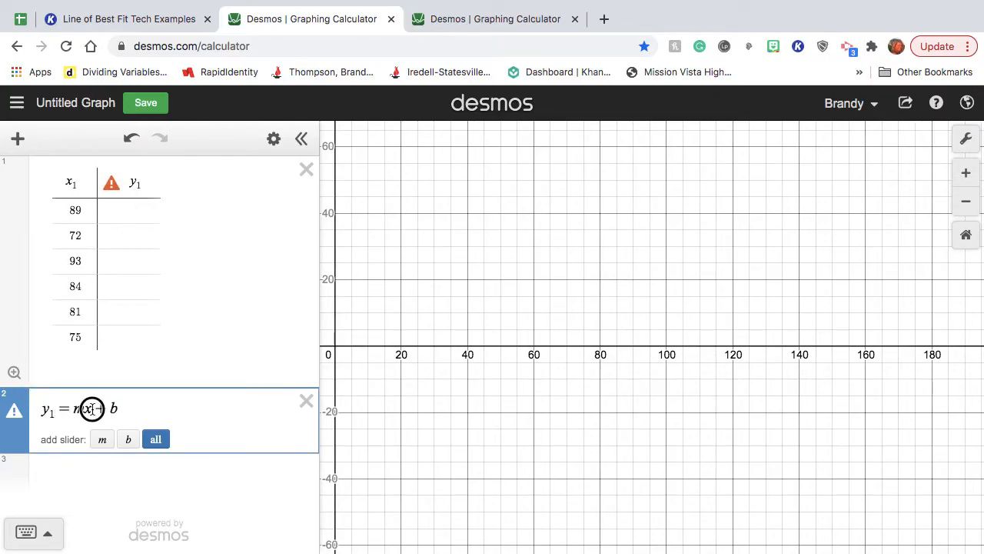
pyautogui.write('1')
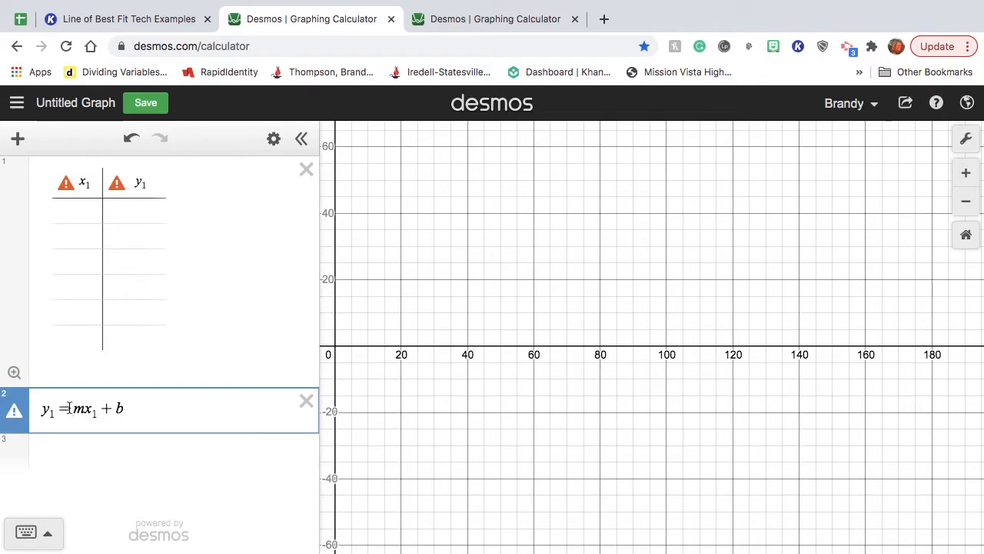
# Replace the equals sign with a tilde to fit the linear regression y₁ ~ mx₁ + b to the table data.
pyautogui.press('BackSpace')
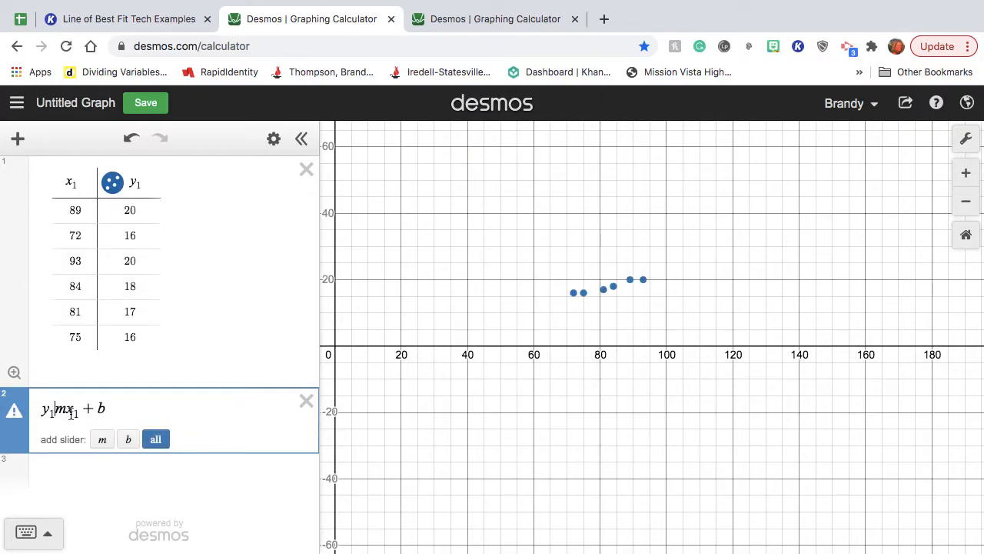
pyautogui.click(48, 537)
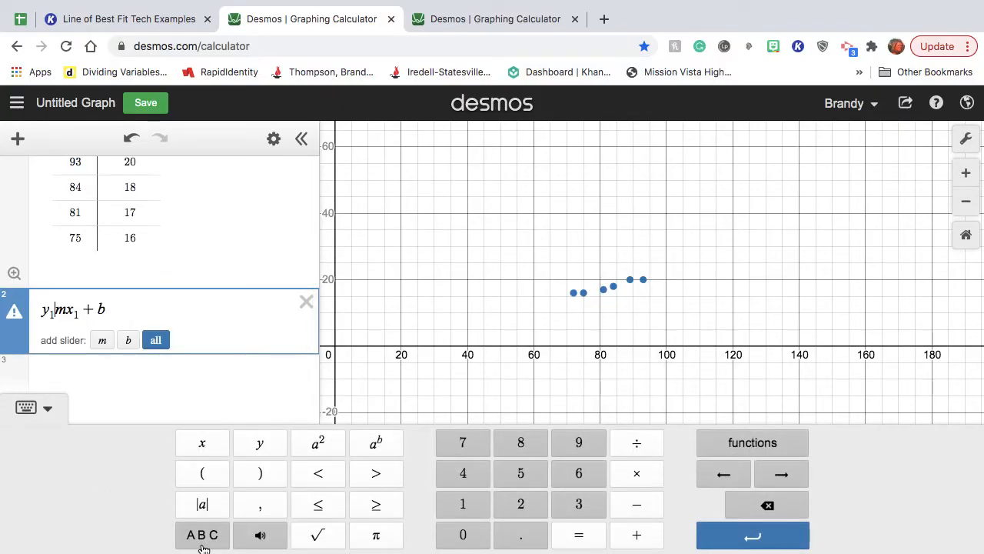
pyautogui.click(203, 543)
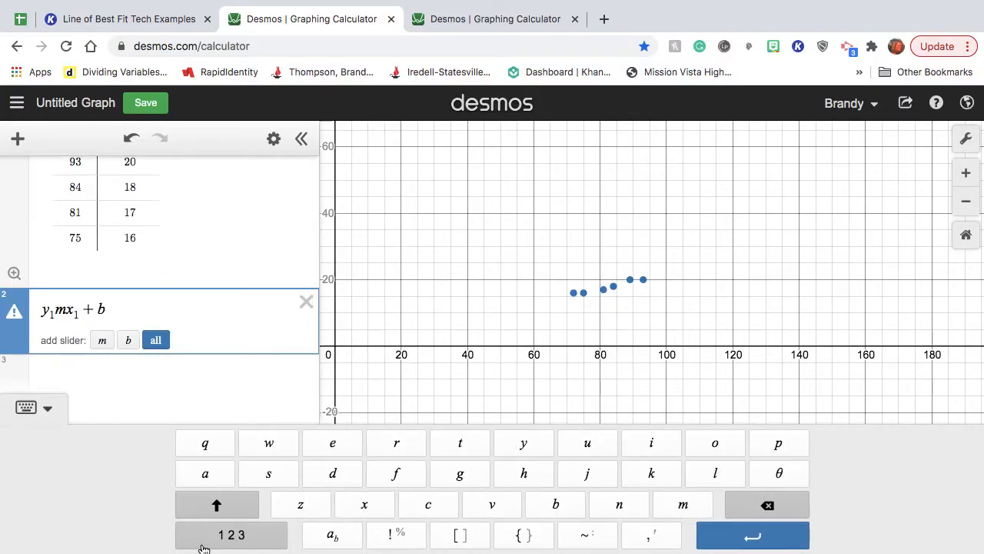
pyautogui.click(587, 536)
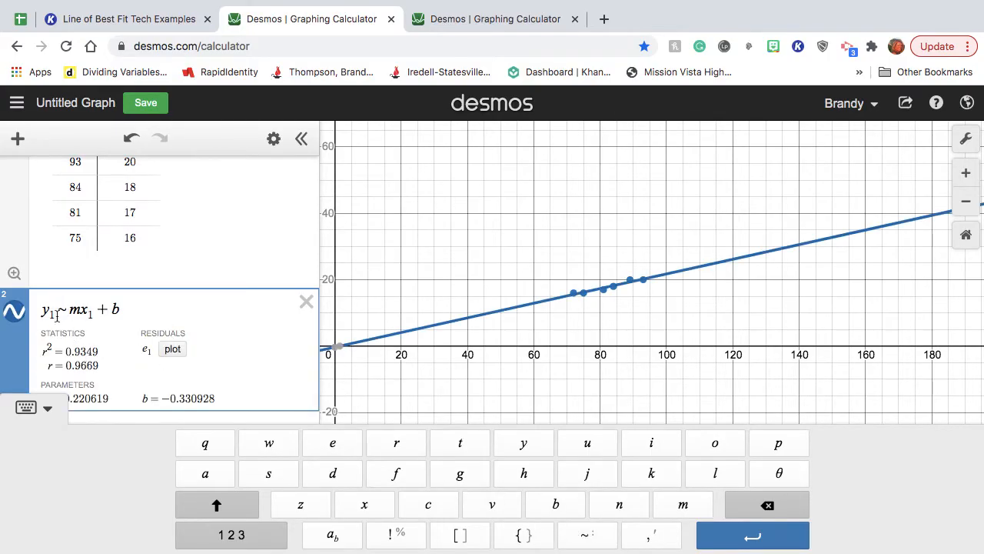
pyautogui.click(27, 407)
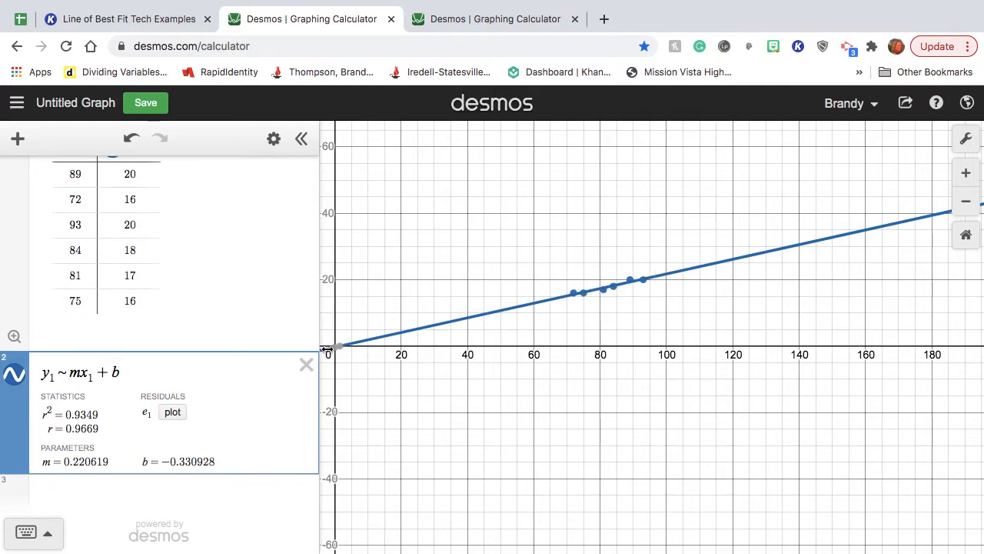
pyautogui.scroll(1, 163, 294)
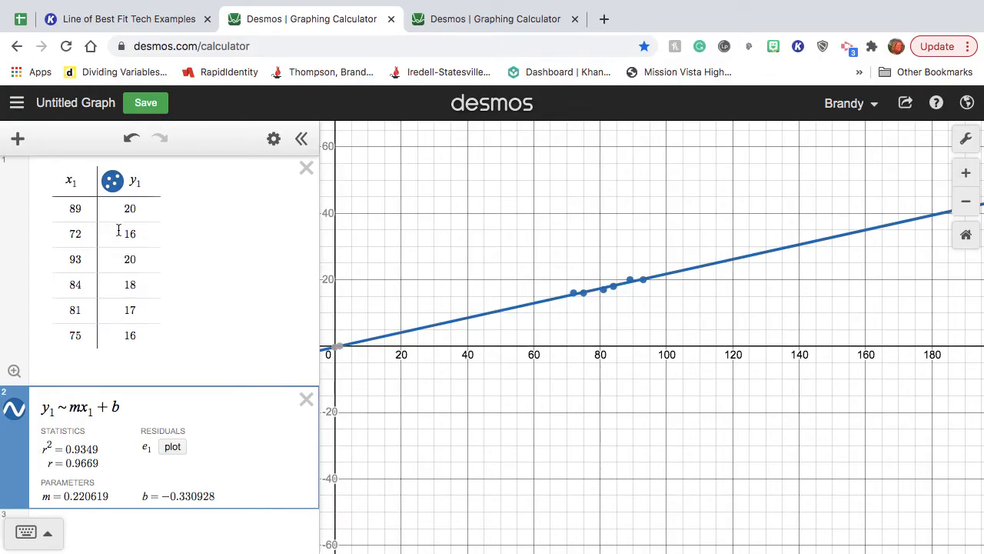
pyautogui.scroll(-1, 119, 293)
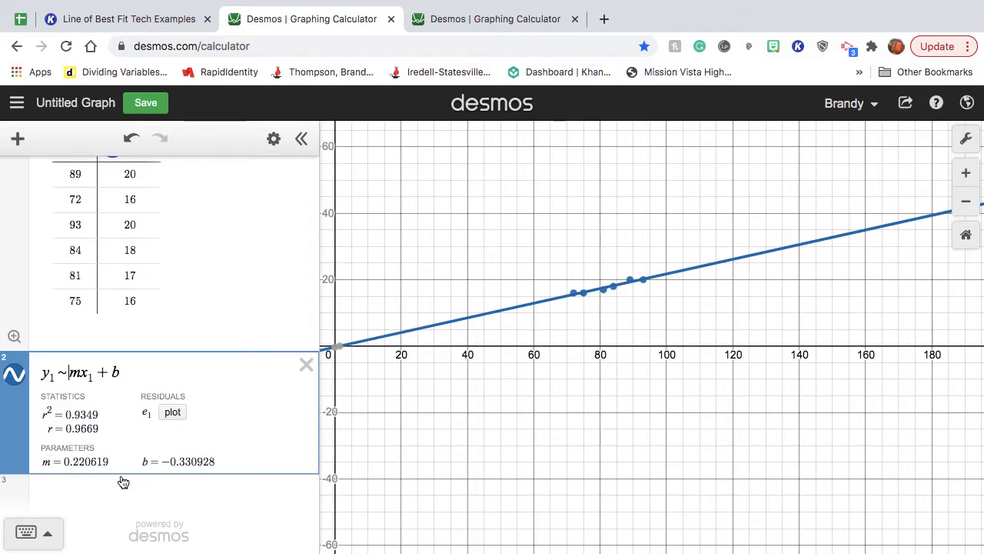
# Enter the equation y = .22x − .33 on the empty line below the regression.
pyautogui.click(62, 488)
pyautogui.write('y=')
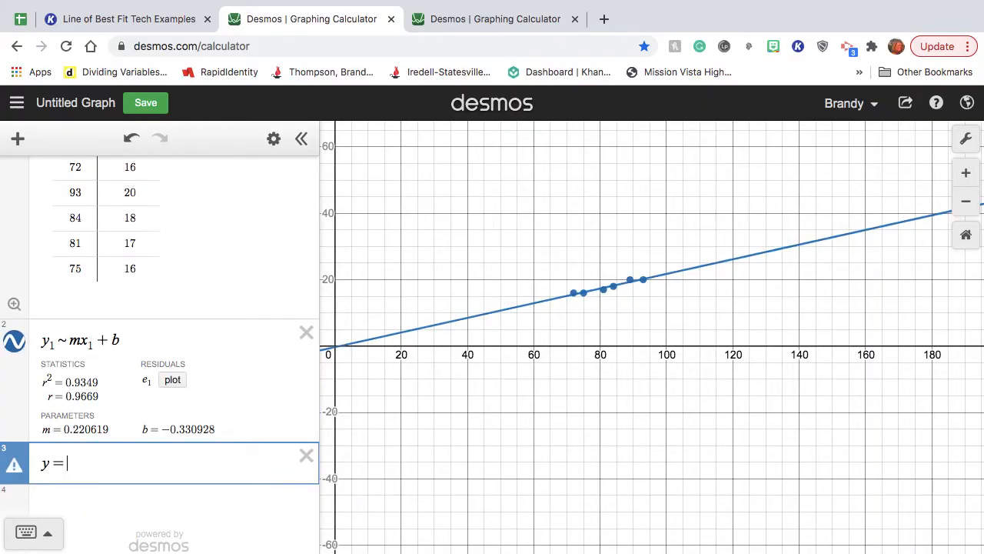
pyautogui.write('.22')
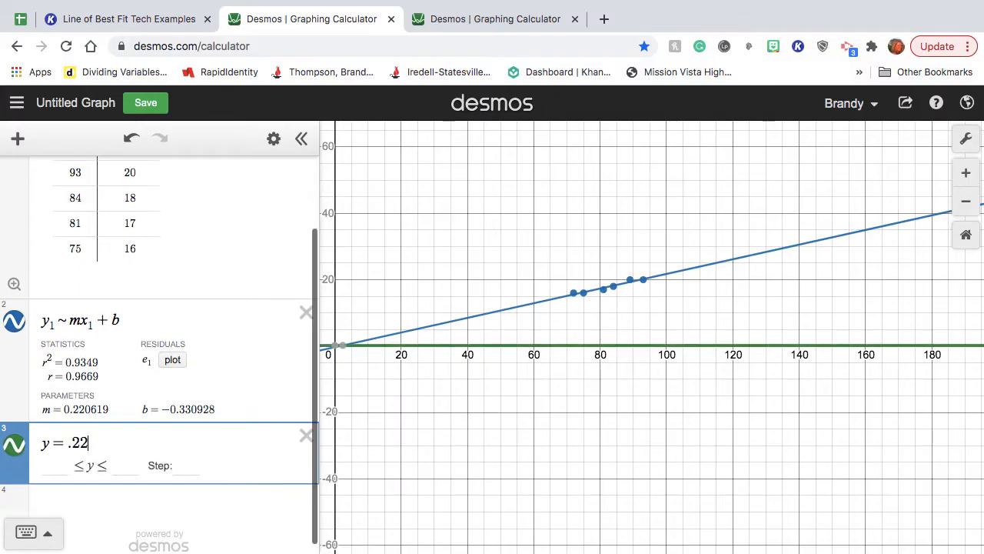
pyautogui.write('x-')
pyautogui.write('.')
pyautogui.write('33')
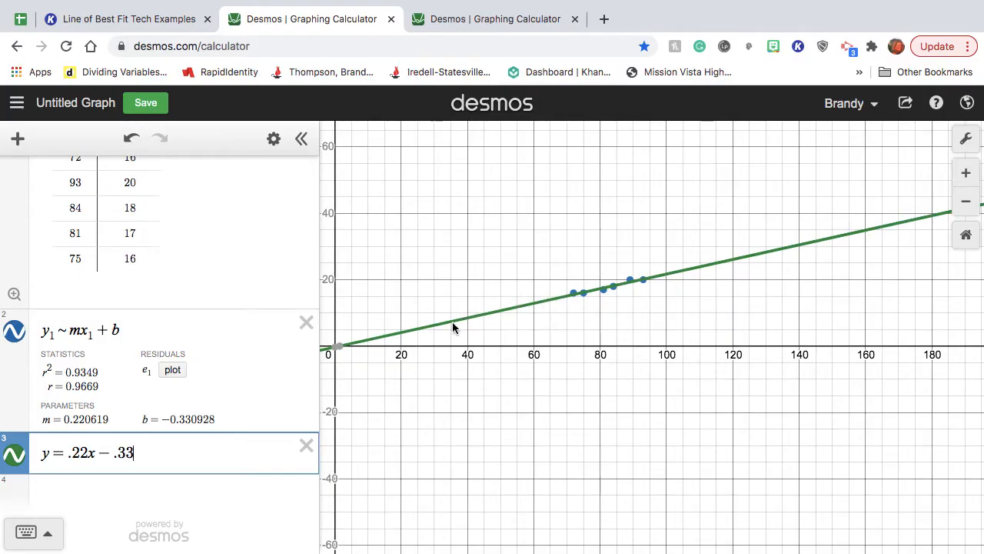
# Hide and show the y = .22x − .33 line repeatedly to compare it with the regression line.
pyautogui.click(21, 456)
pyautogui.click(22, 457)
pyautogui.click(21, 457)
pyautogui.click(21, 457)
# Calculate the predicted chirps at 50 degrees by entering .22(50) − .33 on the empty line.
pyautogui.click(58, 492)
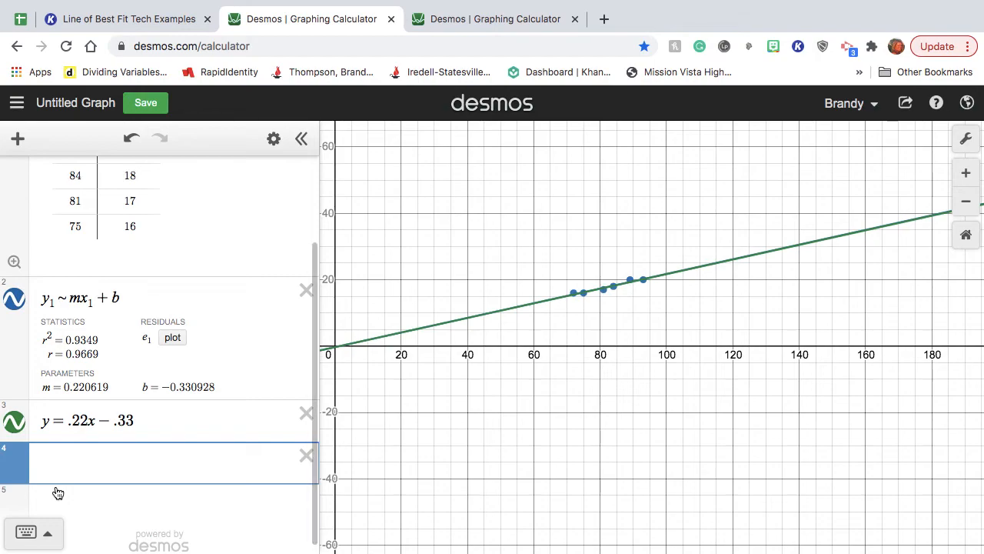
pyautogui.write('.2')
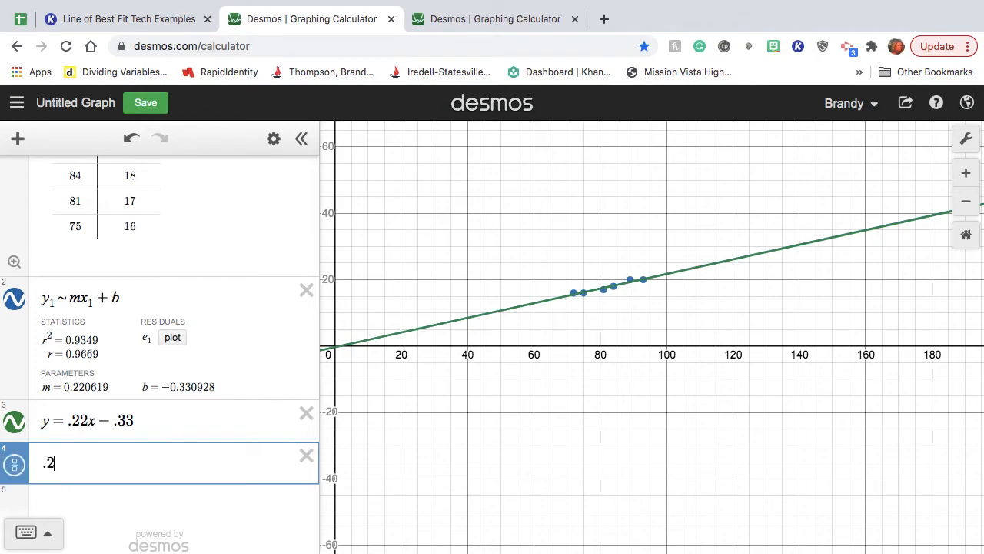
pyautogui.write('2(50)-')
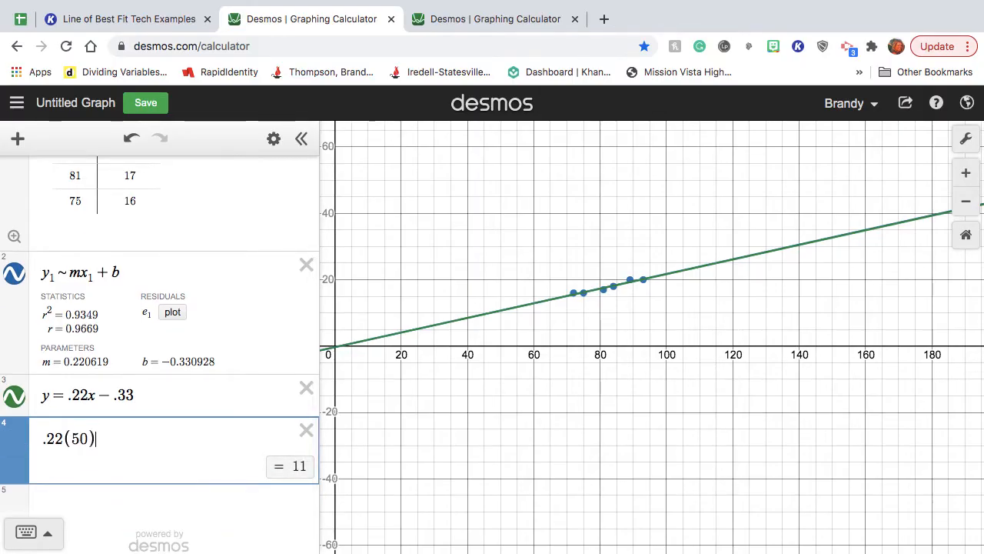
pyautogui.write('.33')
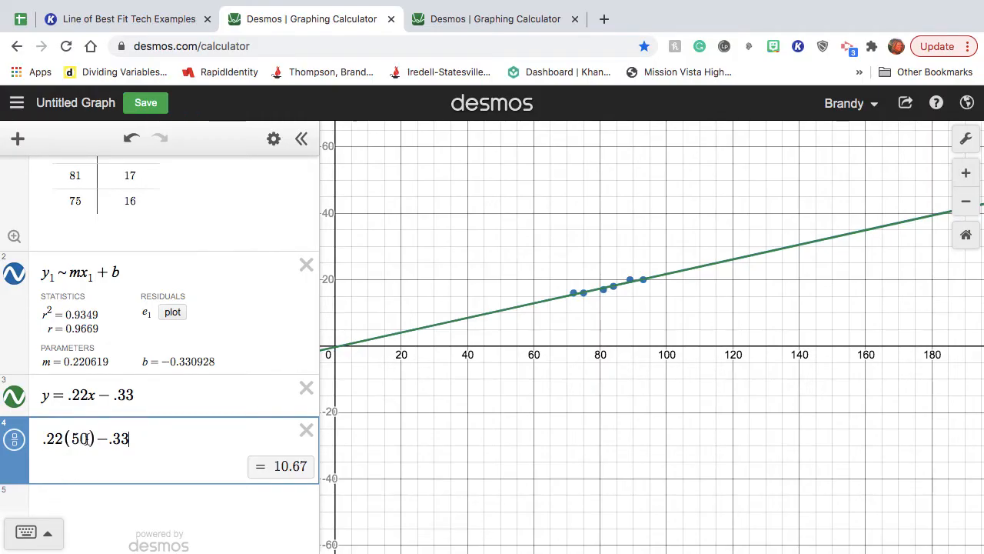
# Delete the 50-degree calculation and enter the expression .22x − .33 in its place.
pyautogui.click(307, 430)
pyautogui.click(66, 488)
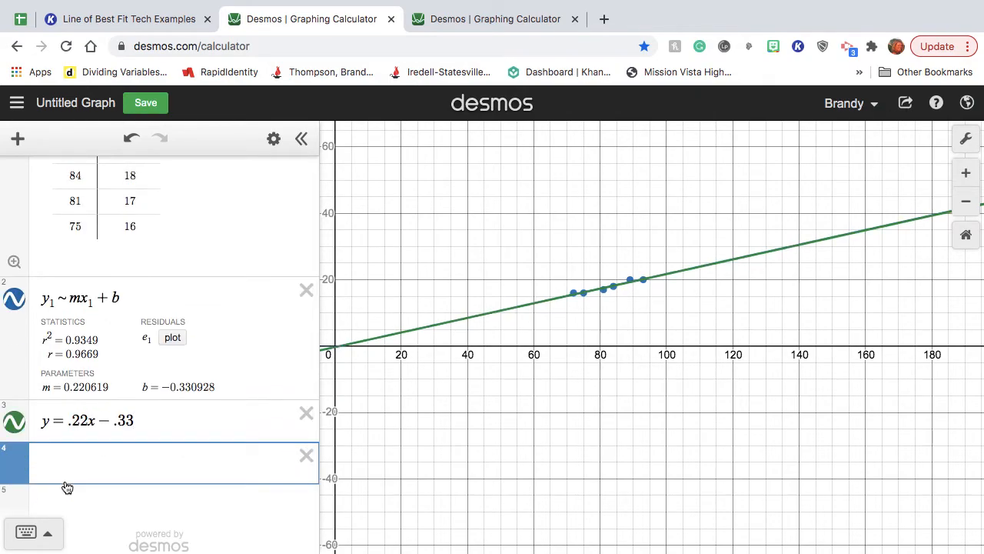
pyautogui.write('.22')
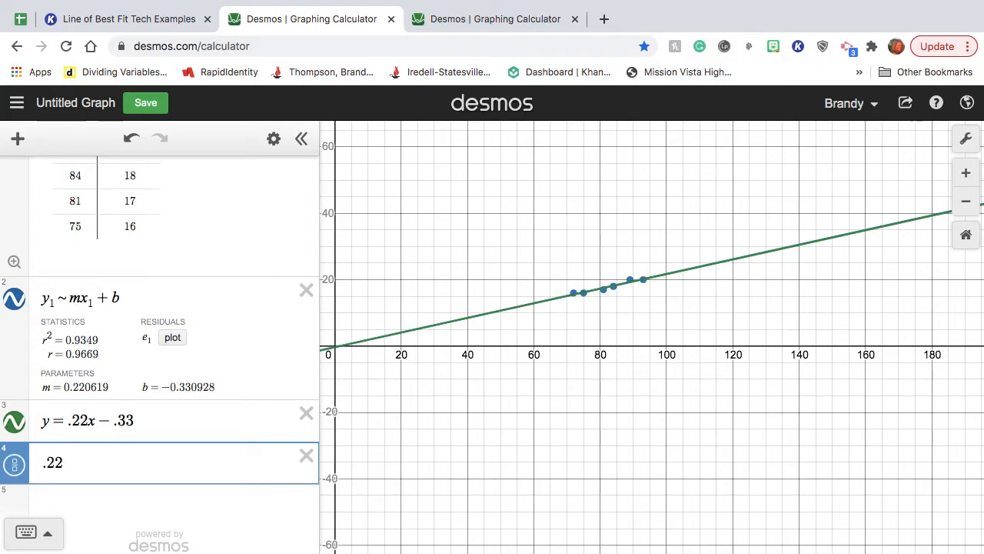
pyautogui.write('x-.')
pyautogui.write('33')
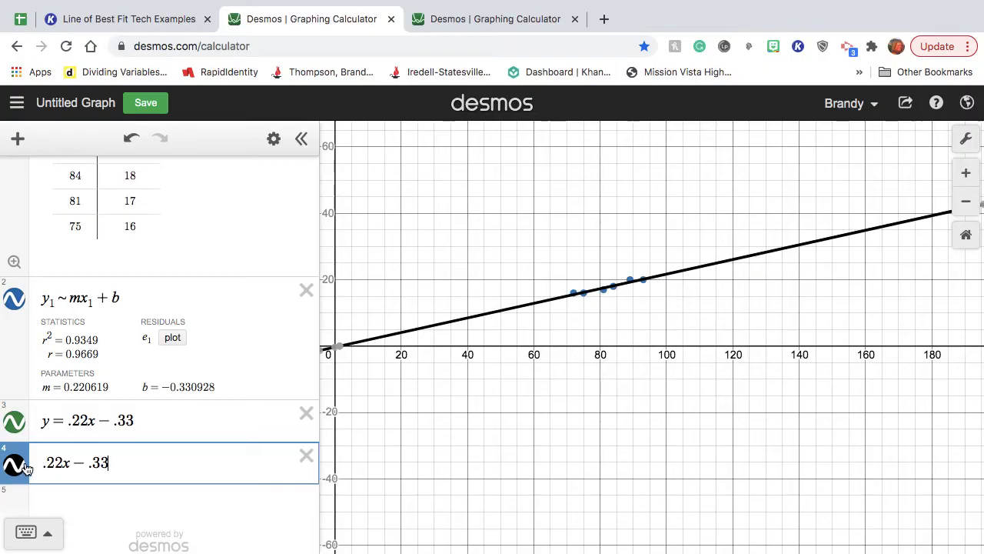
# Graph y = 14 on a new line and show the coordinates of its intersection with the trend line.
pyautogui.click(67, 502)
pyautogui.write('y = ')
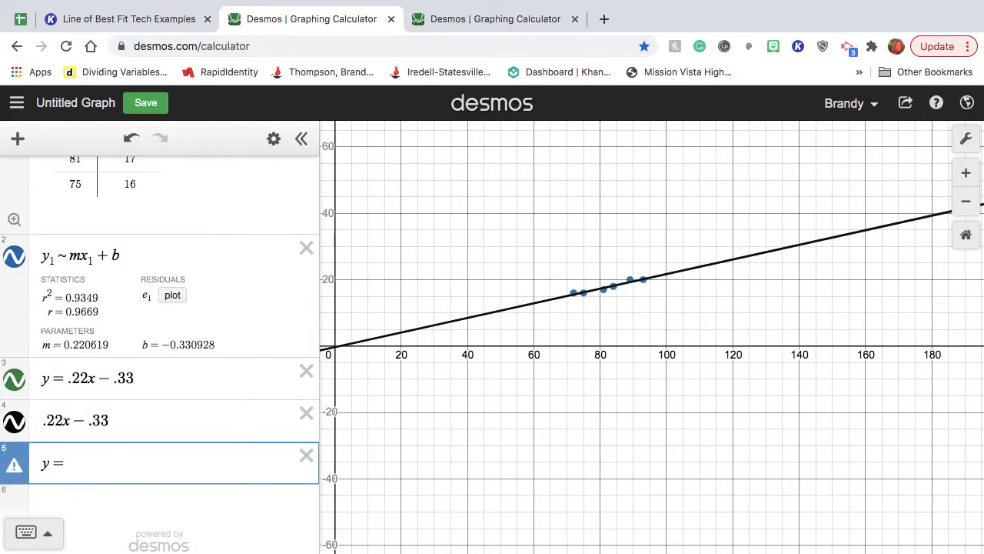
pyautogui.write('14')
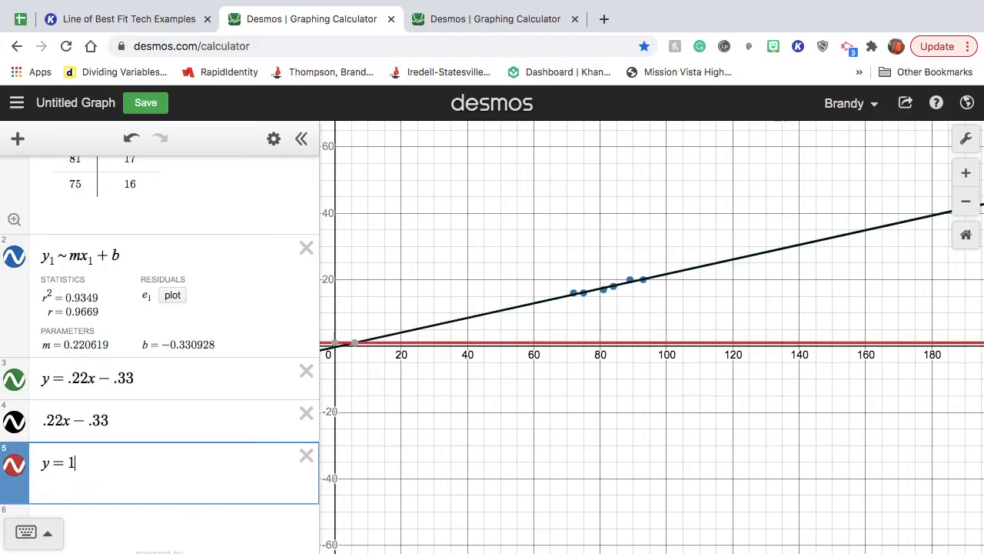
pyautogui.click(552, 302)
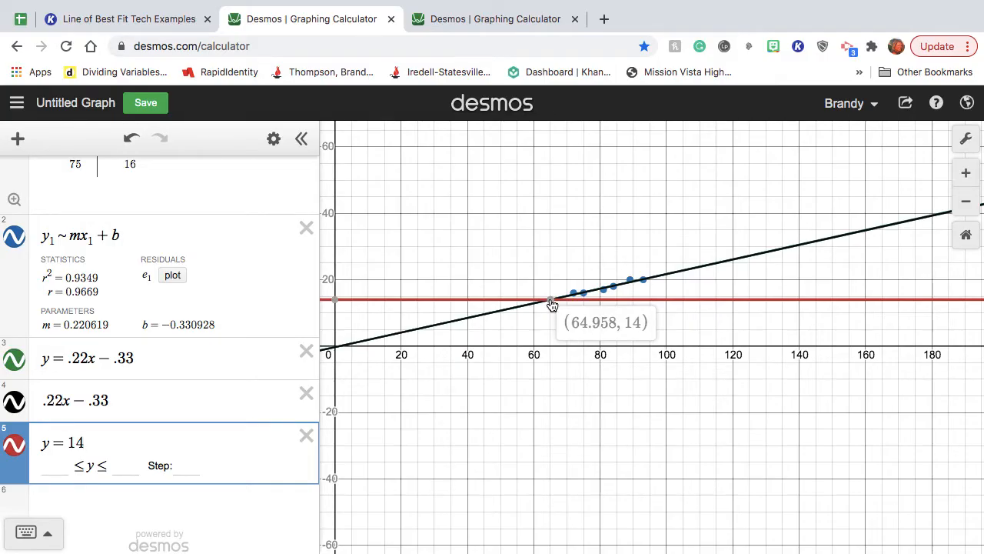
pyautogui.click(551, 304)
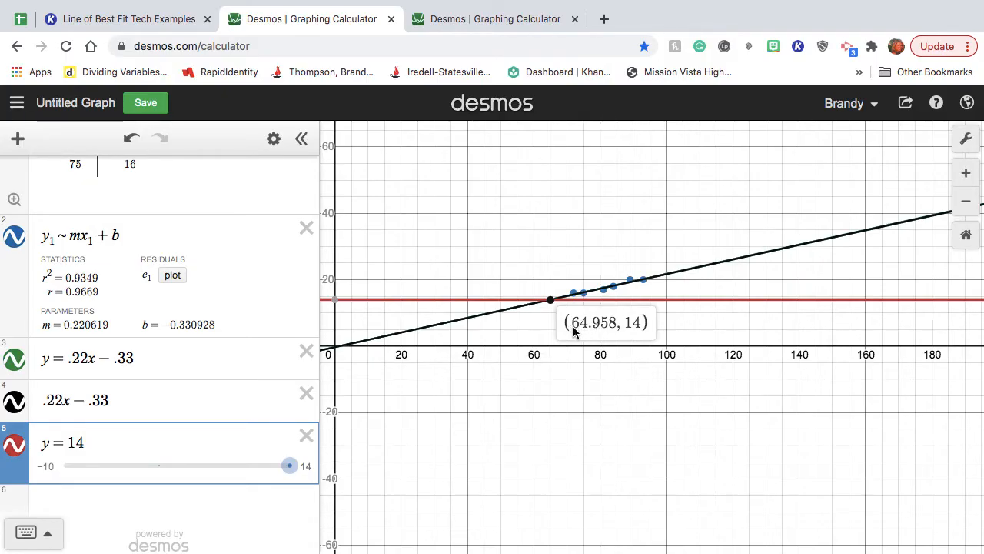
# Switch to the Kami worksheet and draw a red X beside the Year row and a Y beside the Avg. Cost Per Gallon row.
pyautogui.click(155, 21)
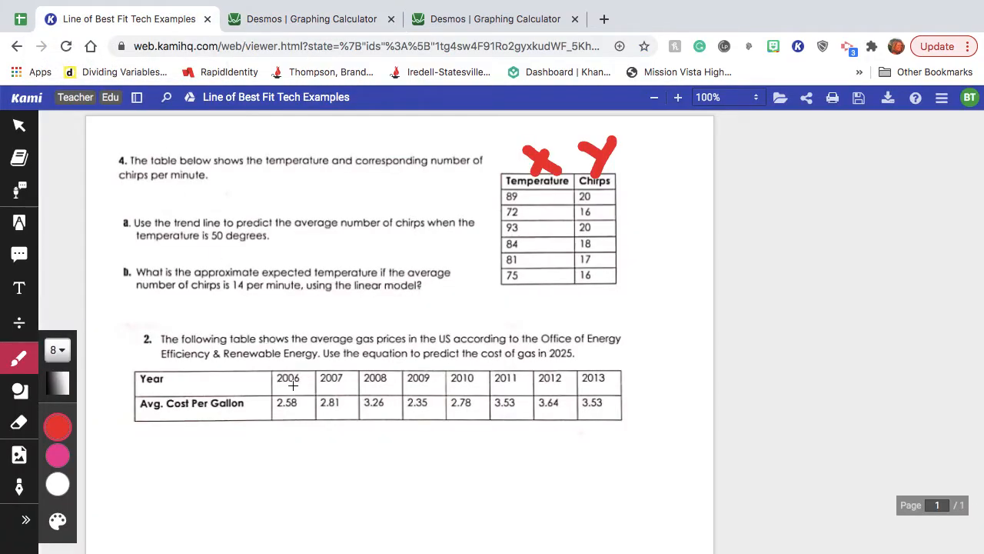
pyautogui.scroll(-2, 293, 385)
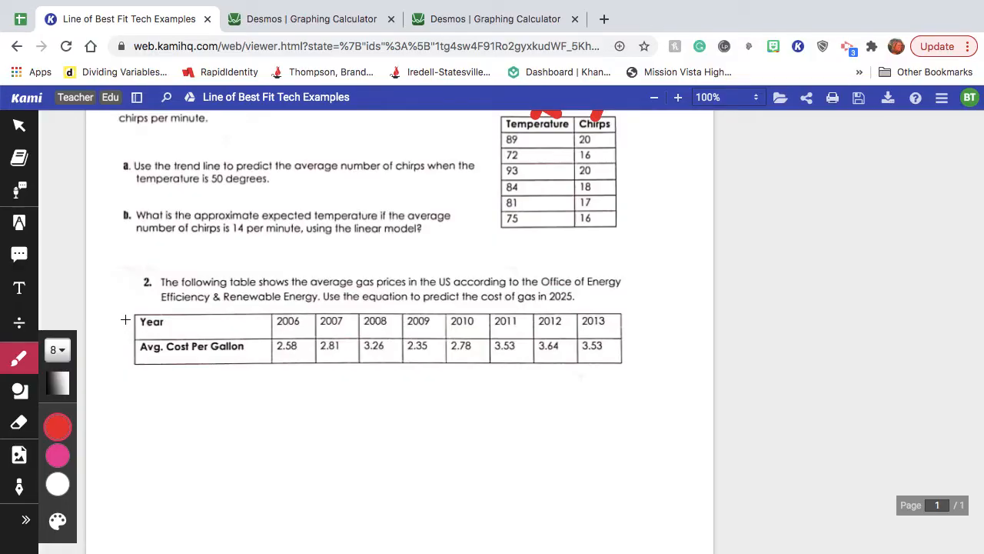
pyautogui.moveTo(128, 319)
pyautogui.mouseDown()
pyautogui.moveTo(118, 333)
pyautogui.moveTo(113, 316)
pyautogui.moveTo(130, 330)
pyautogui.moveTo(117, 361)
pyautogui.moveTo(131, 354)
pyautogui.moveTo(121, 406)
pyautogui.mouseUp()
# Set the brush thickness to 0.25 and write the numbers 0 to 7 above the years 2006 to 2013.
pyautogui.click(58, 349)
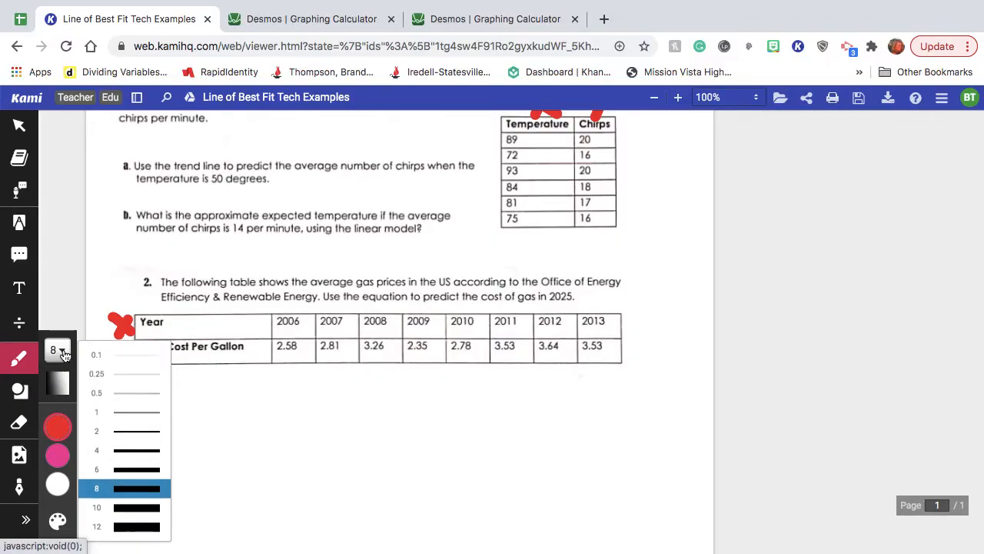
pyautogui.click(109, 374)
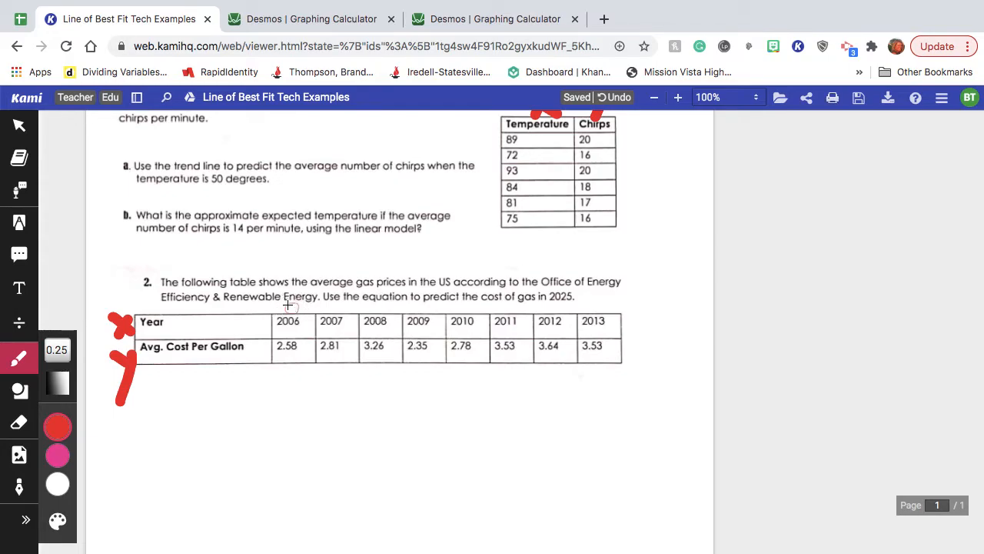
pyautogui.moveTo(287, 306); pyautogui.dragTo(288, 303)
pyautogui.moveTo(386, 308); pyautogui.dragTo(392, 299)
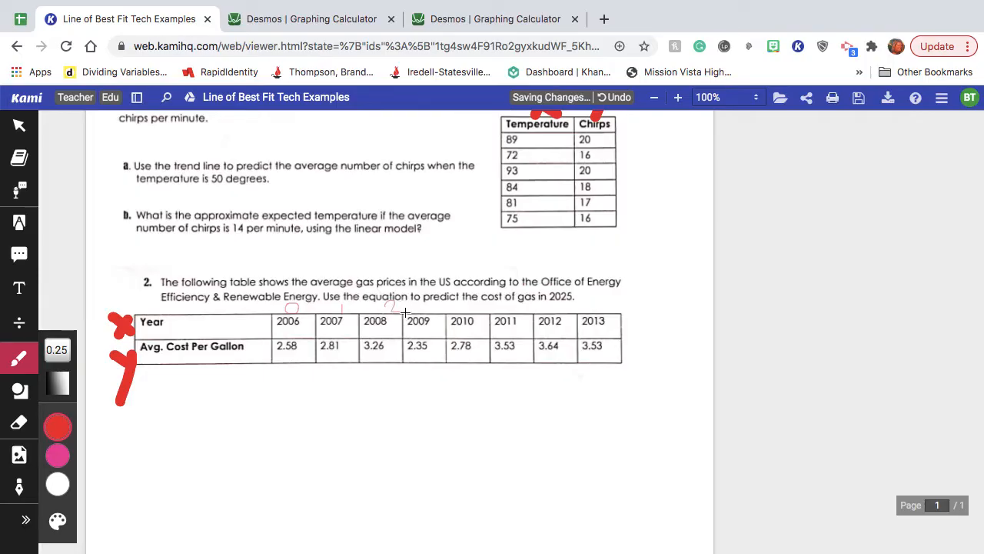
pyautogui.moveTo(416, 305)
pyautogui.mouseDown()
pyautogui.moveTo(419, 315)
pyautogui.moveTo(473, 303)
pyautogui.moveTo(477, 316)
pyautogui.moveTo(509, 308)
pyautogui.moveTo(512, 319)
pyautogui.moveTo(603, 300)
pyautogui.moveTo(599, 311)
pyautogui.mouseUp()
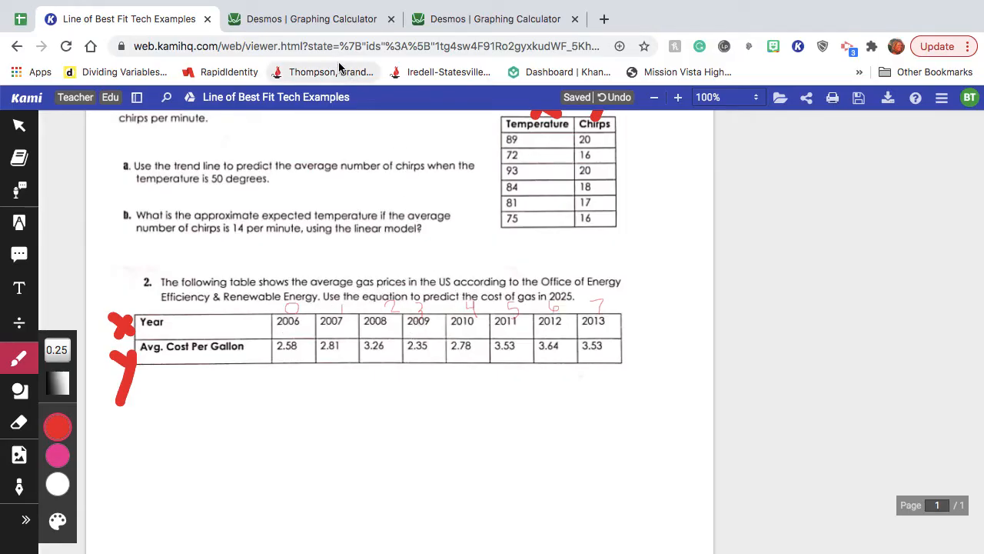
# Return to the Desmos graph and delete the y = .22x − .33, .22x − .33 and y = 14 expressions.
pyautogui.click(308, 21)
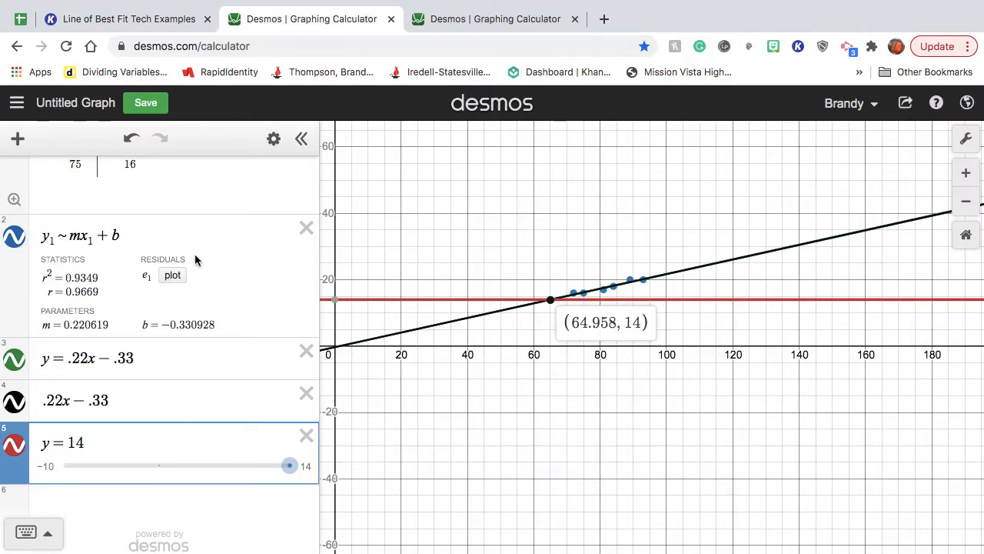
pyautogui.scroll(3, 195, 255)
pyautogui.scroll(-2, 195, 256)
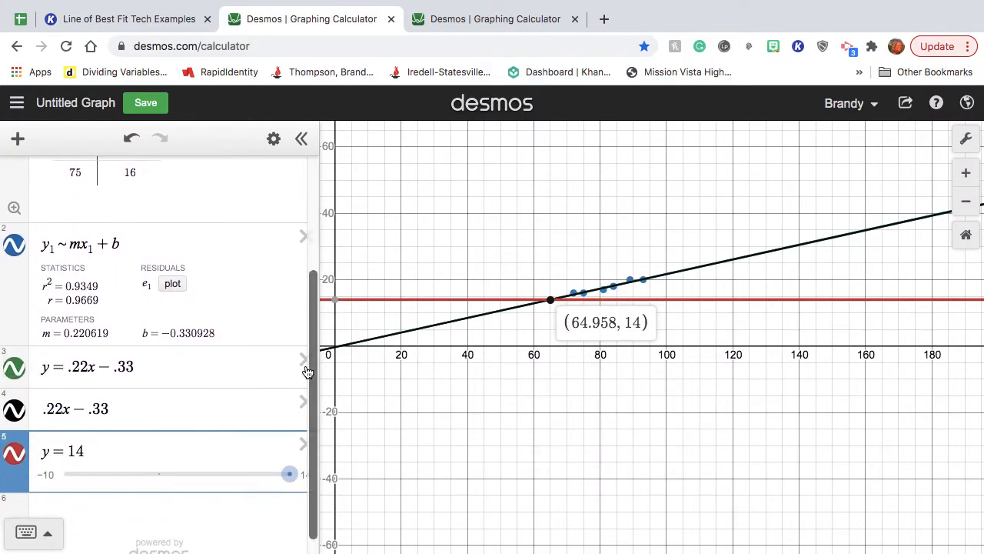
pyautogui.click(305, 368)
pyautogui.click(306, 382)
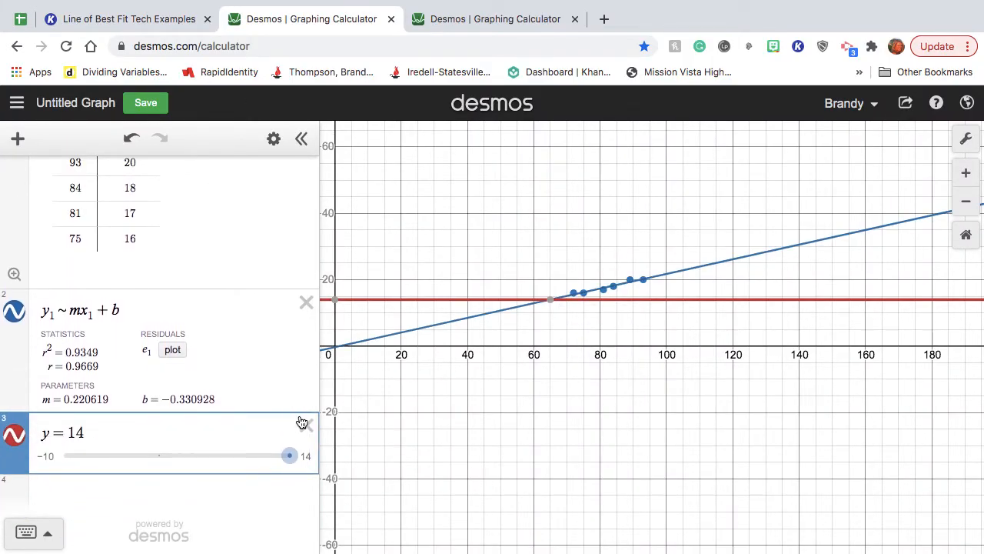
pyautogui.click(306, 426)
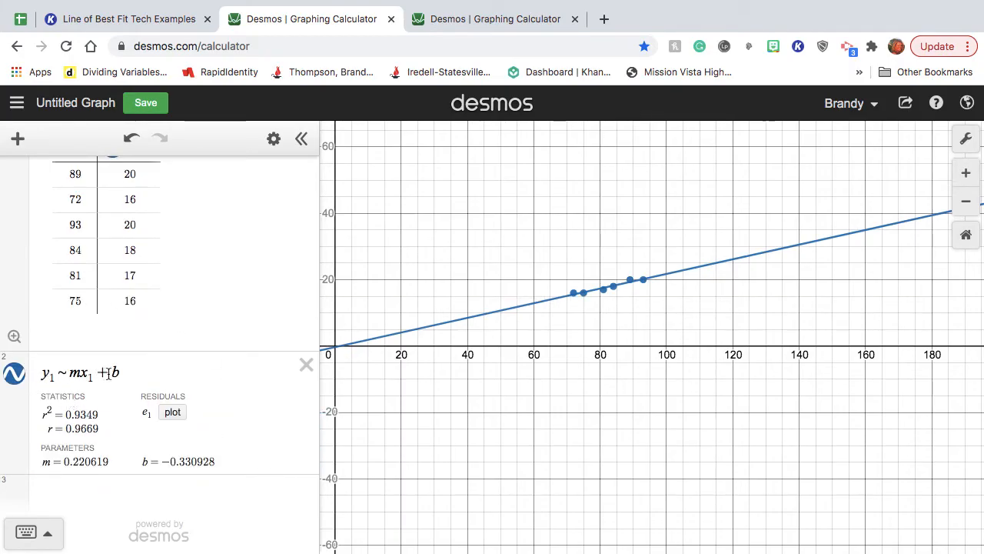
# Delete the temperature and chirps table and insert a new empty table above the regression.
pyautogui.scroll(1, 137, 367)
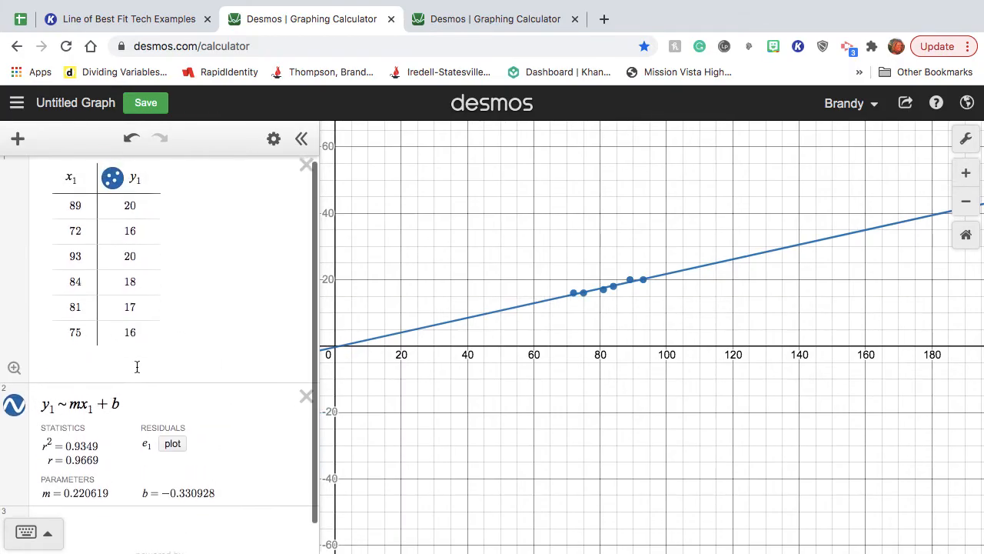
pyautogui.click(77, 209)
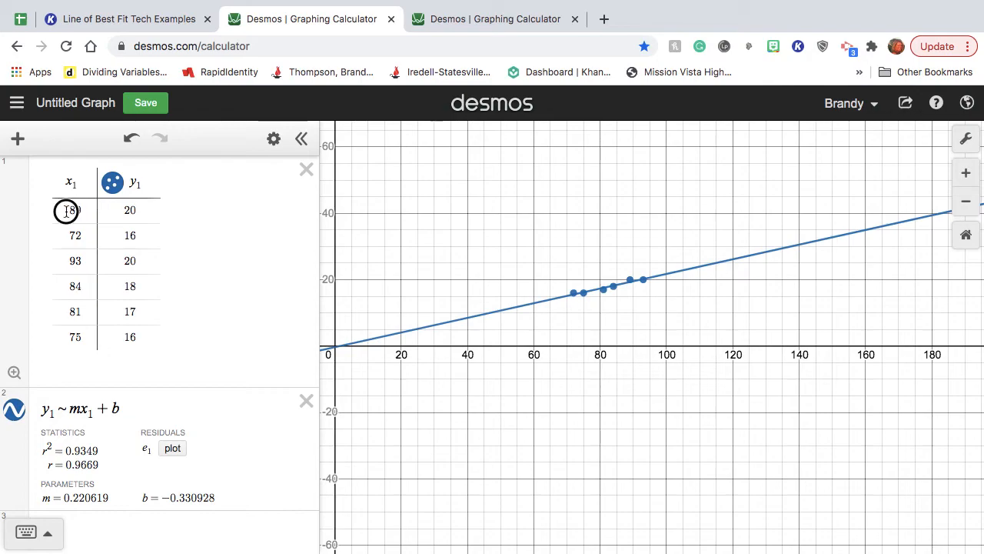
pyautogui.click(306, 170)
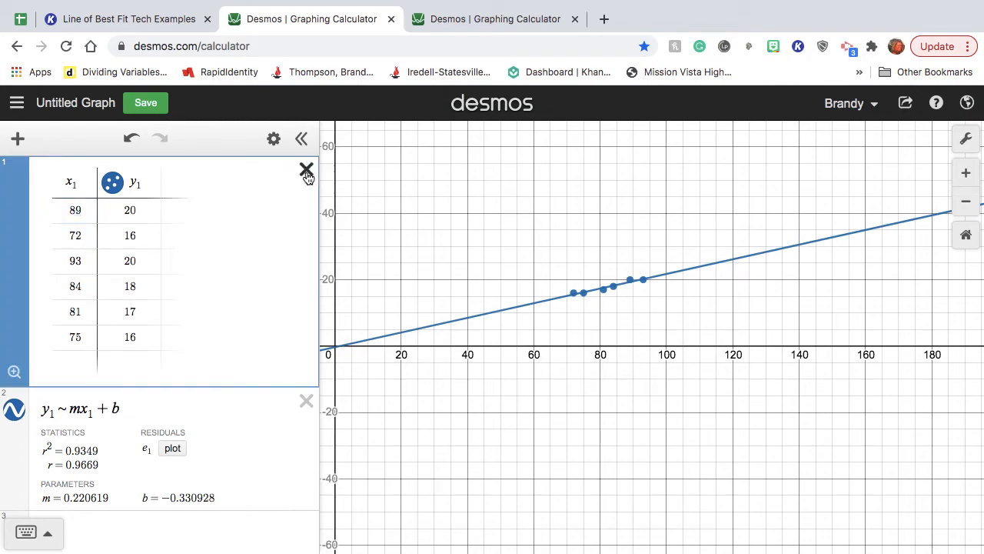
pyautogui.click(18, 141)
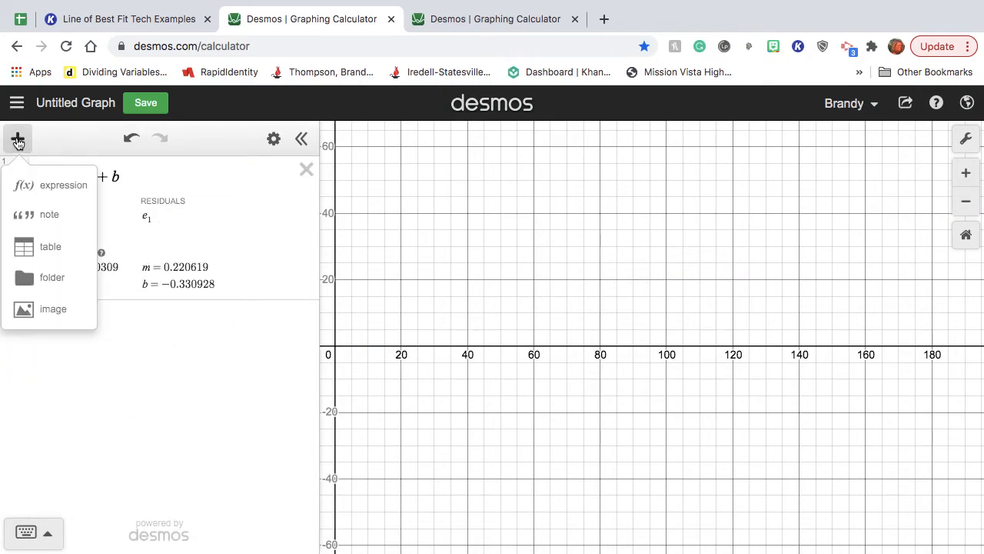
pyautogui.click(46, 246)
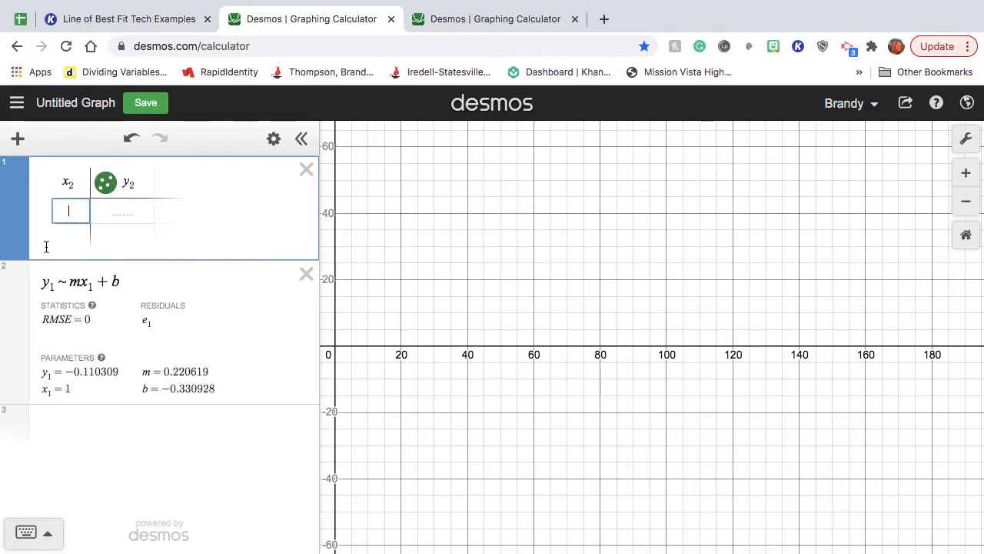
# Rename the new table's column headings to x₁ and y₁ to match the regression.
pyautogui.click(76, 187)
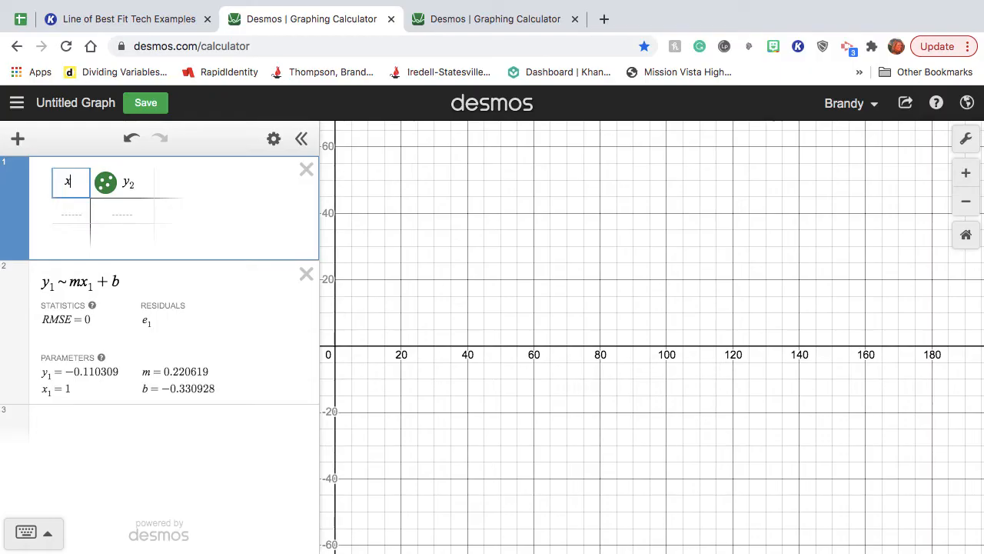
pyautogui.write('1')
pyautogui.press('Tab')
pyautogui.press('BackSpace')
pyautogui.write('1')
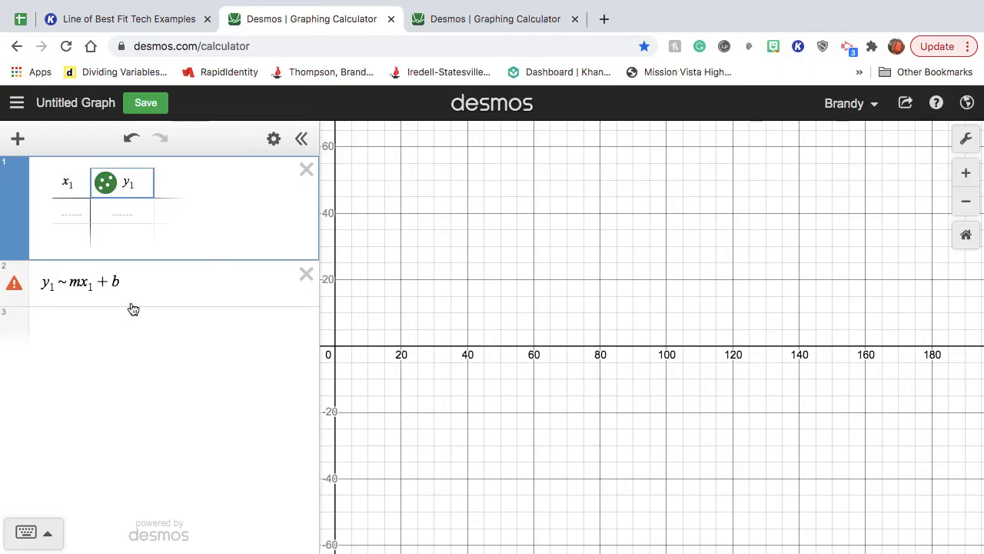
# Fill the x₁ column with the values 0, 1, 2, 3, 4, 5, 6 and 7, one per row.
pyautogui.click(69, 214)
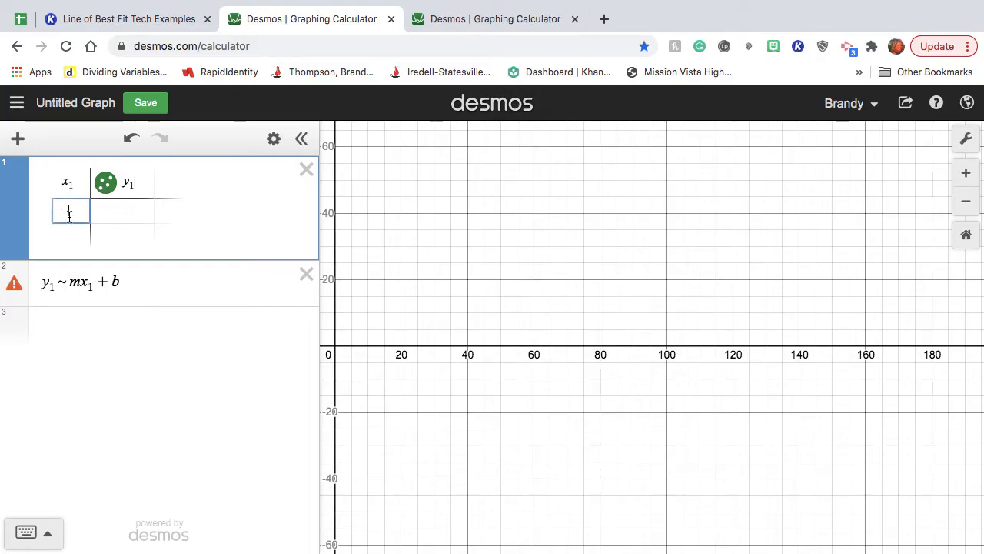
pyautogui.write('0')
pyautogui.press('Return')
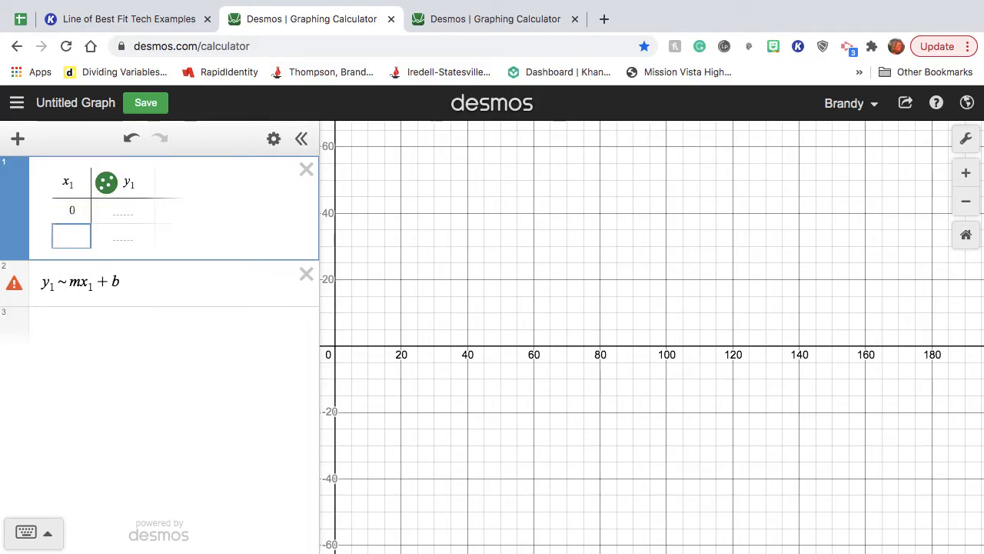
pyautogui.write('1')
pyautogui.press('Return')
pyautogui.write('2')
pyautogui.press('Return')
pyautogui.write('3')
pyautogui.press('Return')
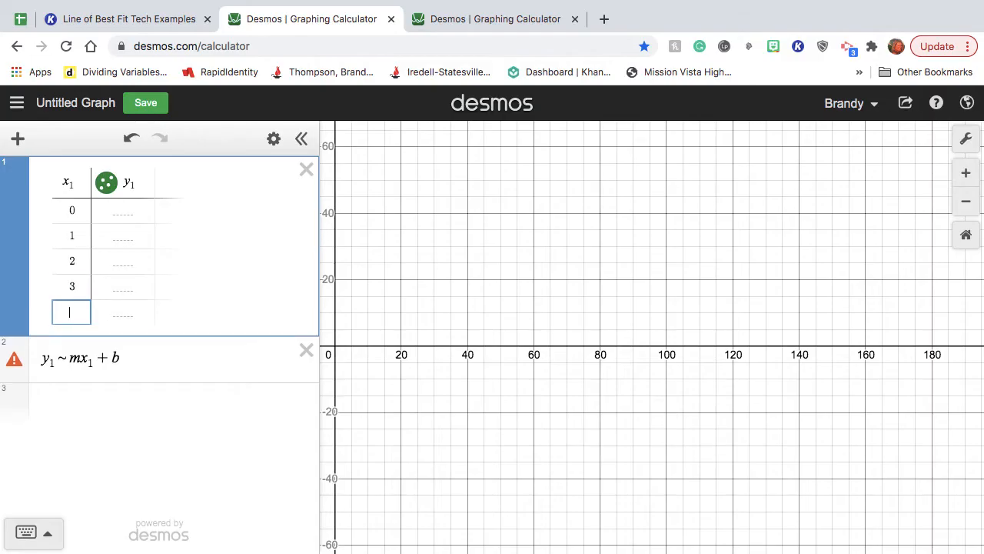
pyautogui.write('4')
pyautogui.press('Return')
pyautogui.write('5')
pyautogui.press('Return')
pyautogui.write('6')
pyautogui.press('Return')
pyautogui.write('7')
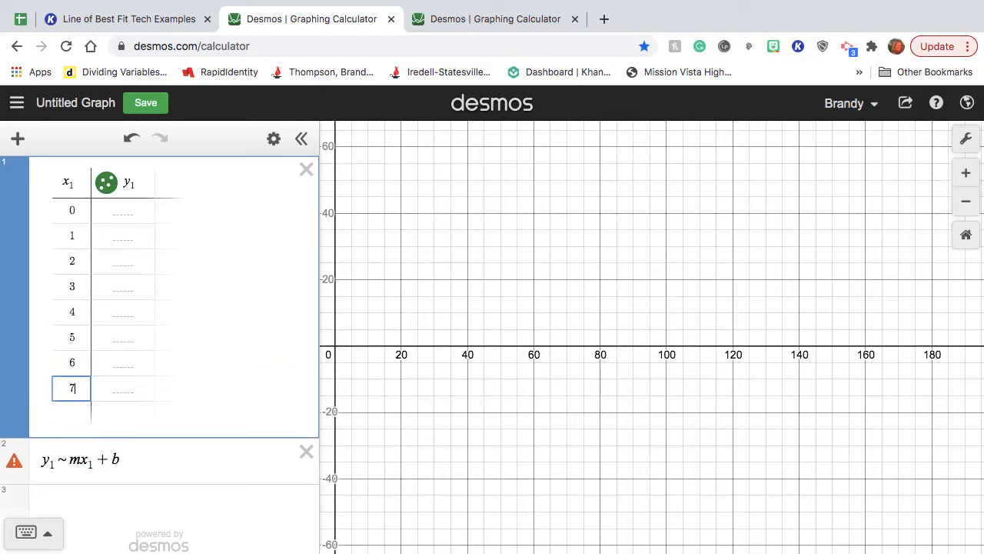
# Fill the y₁ column with 2.58, 2.81, 3.26, 2.35, 2.78, 3.53, 3.64 and 3.53, one per row.
pyautogui.click(115, 212)
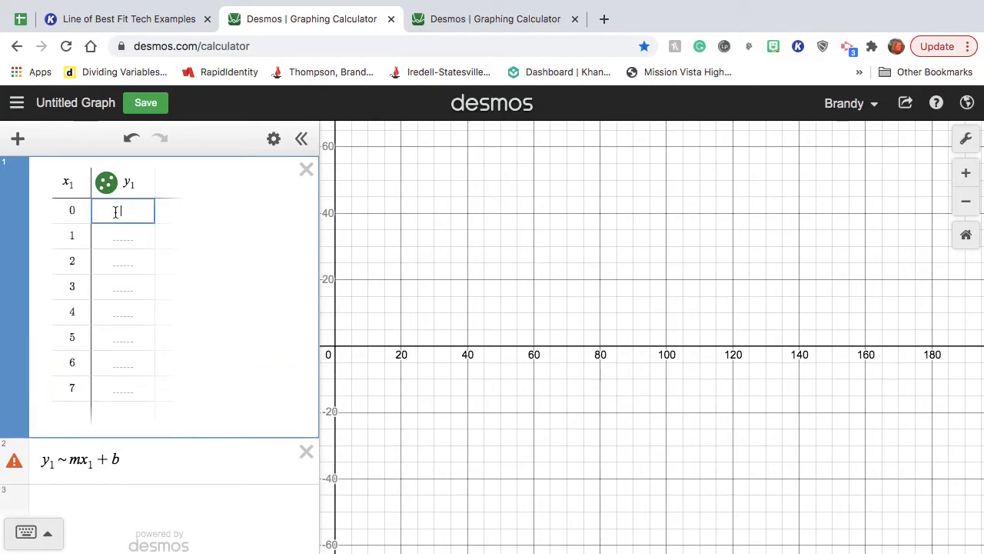
pyautogui.write('2.58')
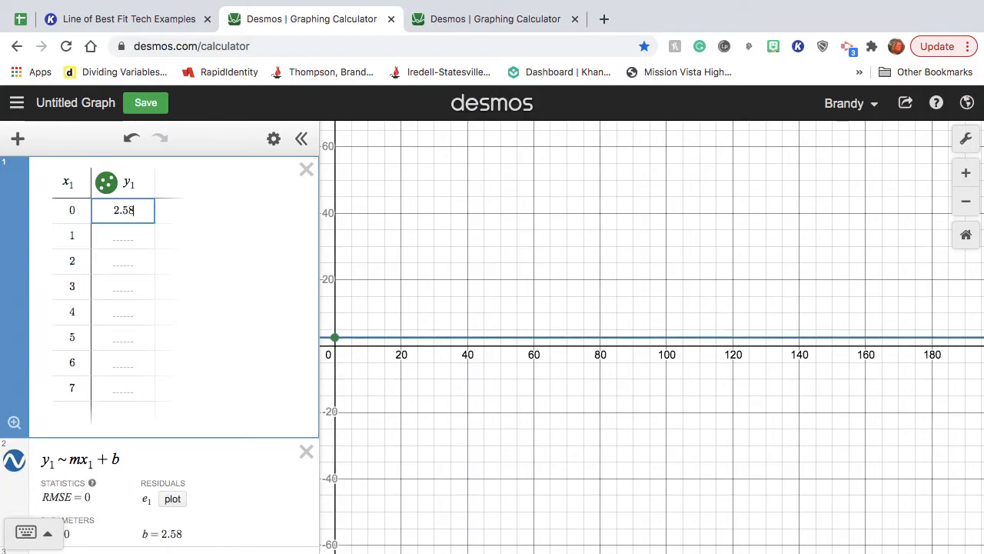
pyautogui.press('Return')
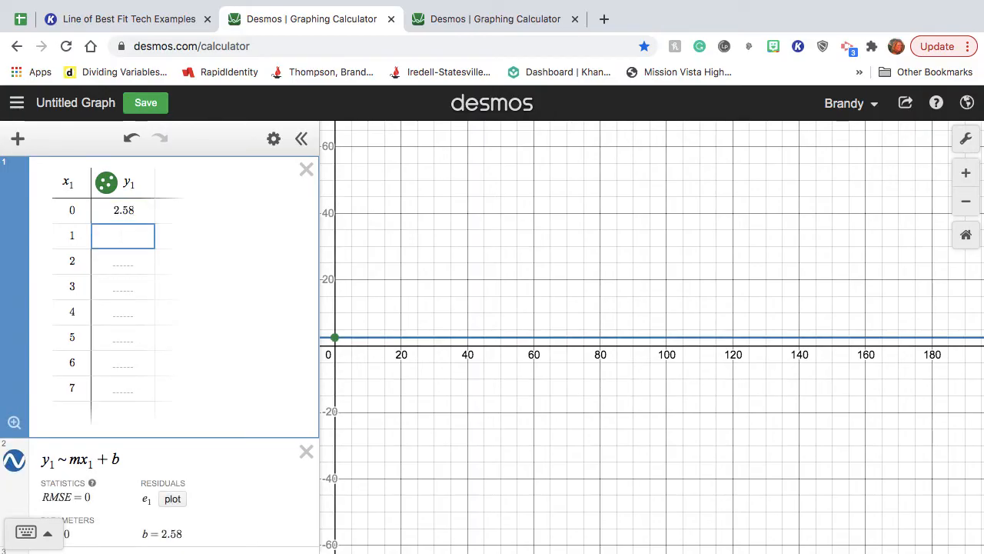
pyautogui.write('2.81')
pyautogui.press('Return')
pyautogui.write('3.26')
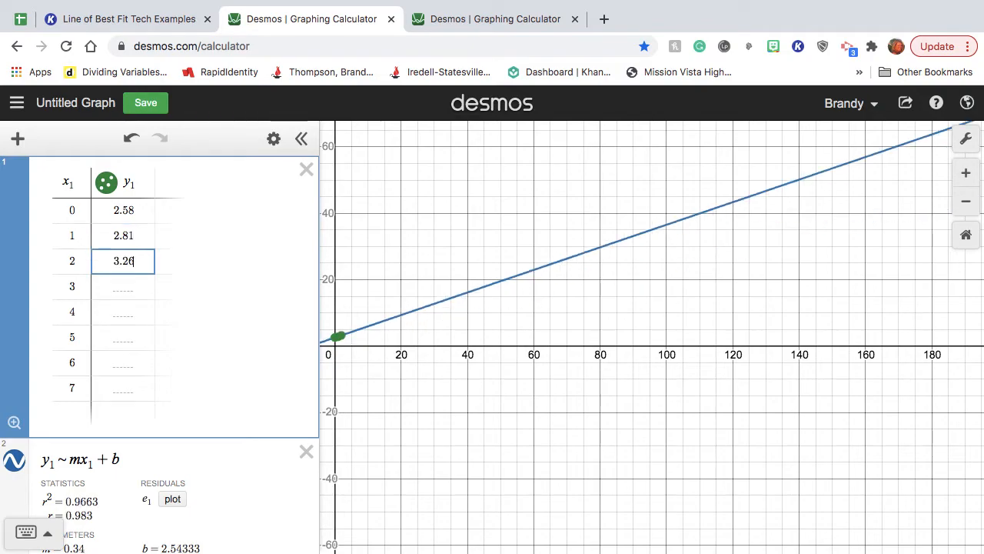
pyautogui.press('Return')
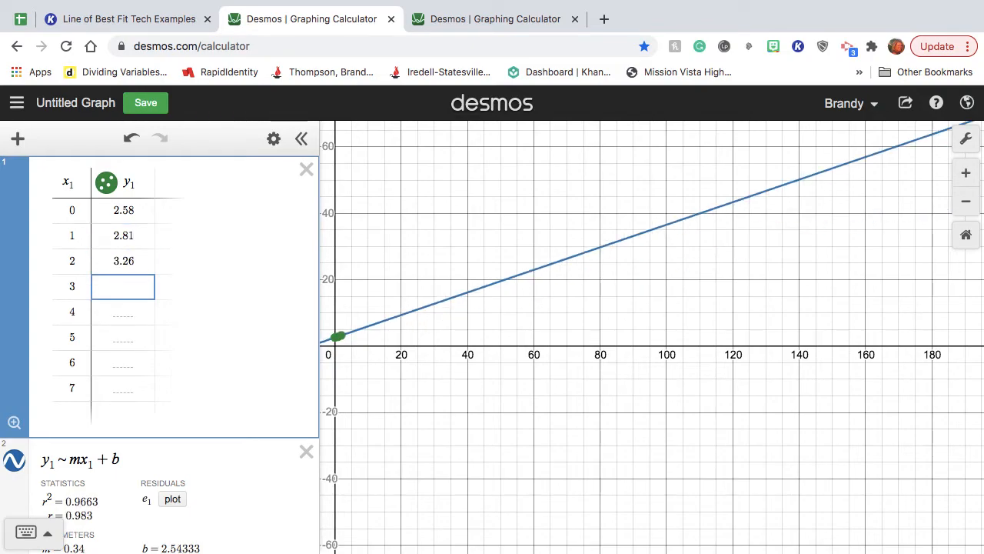
pyautogui.write('2')
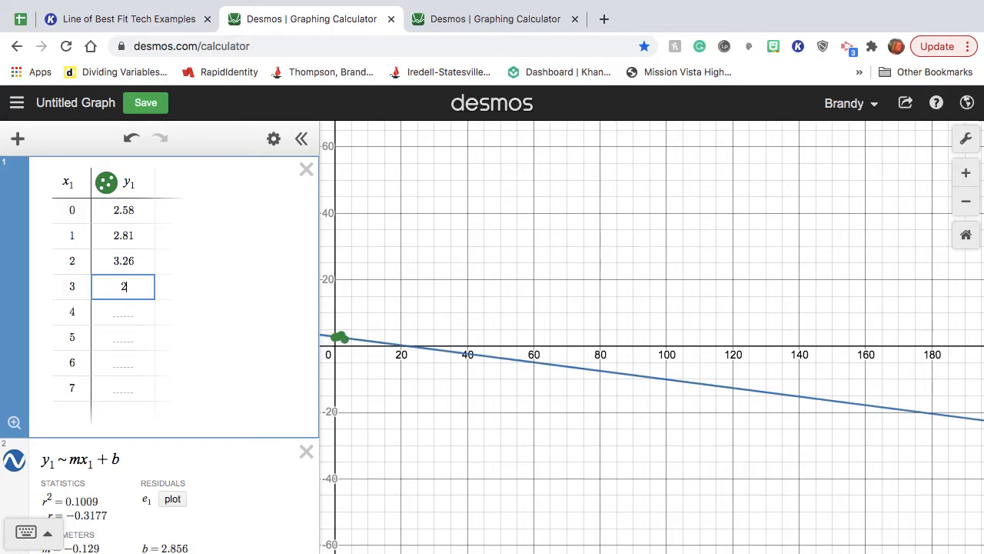
pyautogui.write('.35')
pyautogui.press('Return')
pyautogui.write('2.78')
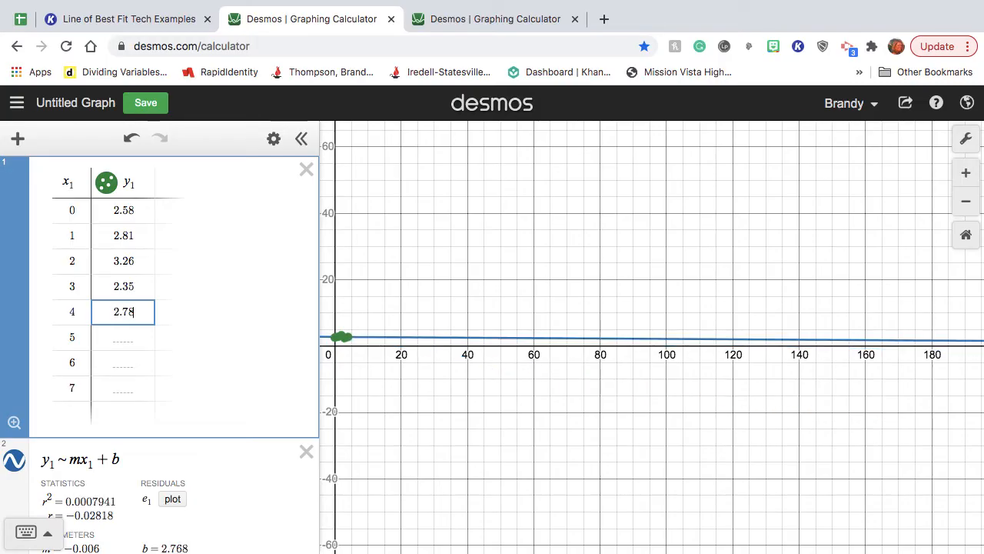
pyautogui.press('Return')
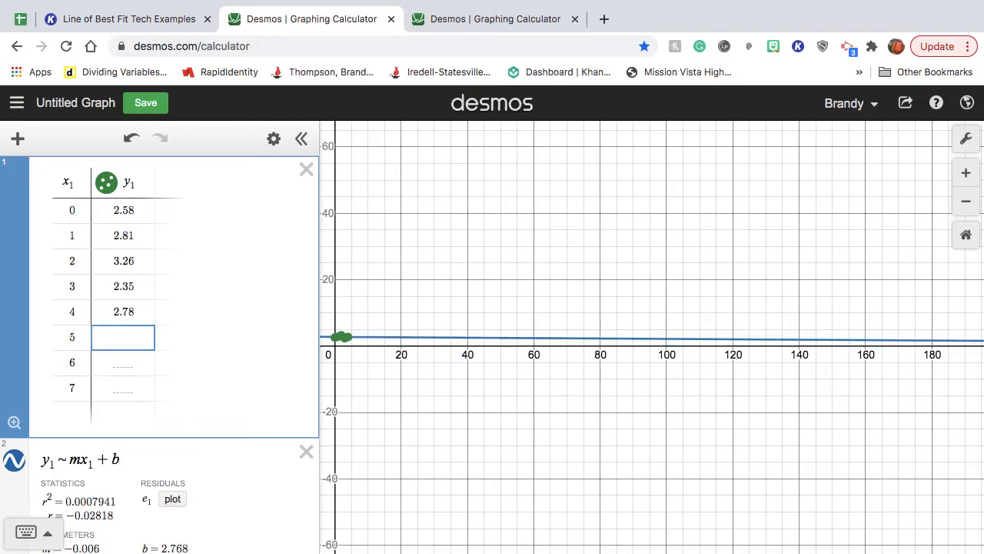
pyautogui.write('3.53')
pyautogui.press('Return')
pyautogui.write('3')
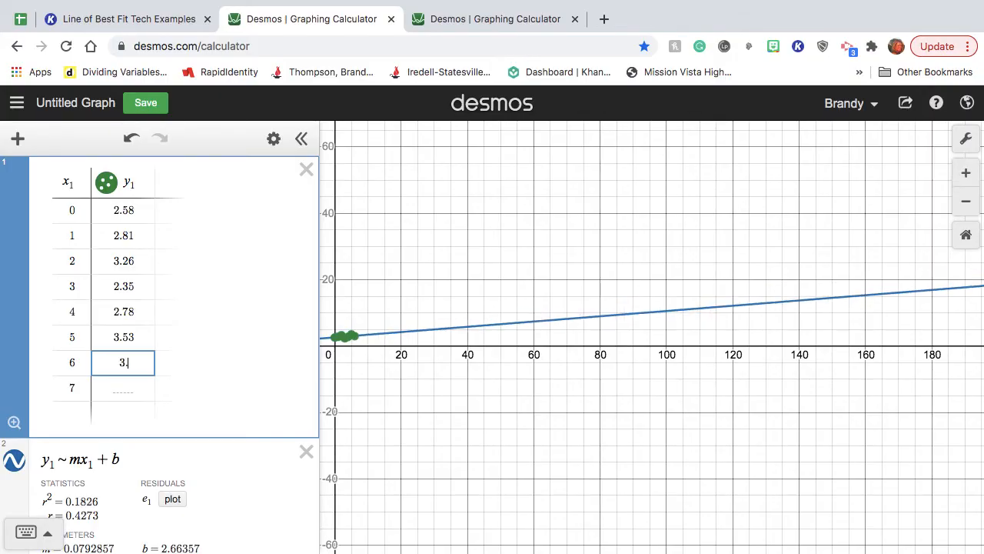
pyautogui.write('.64')
pyautogui.press('Return')
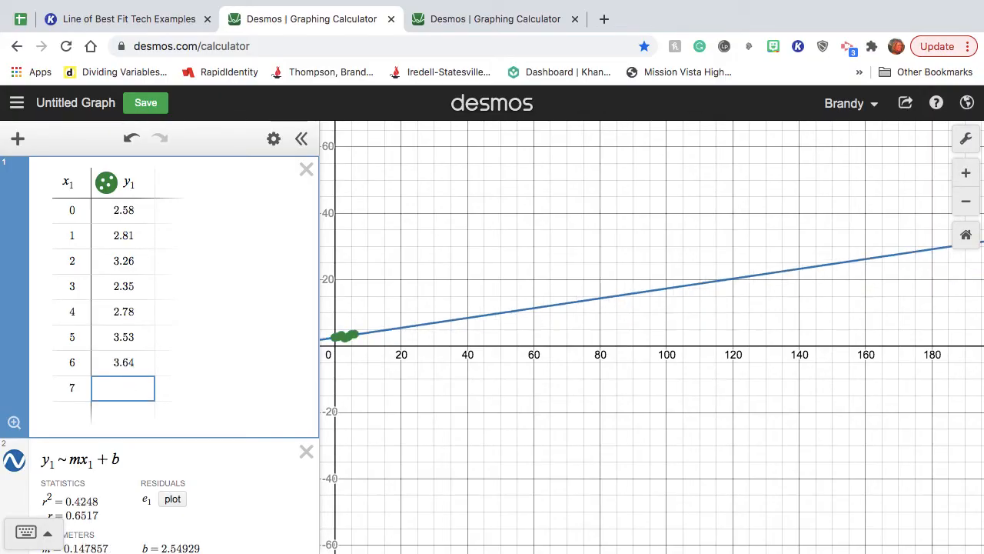
pyautogui.write('3.53')
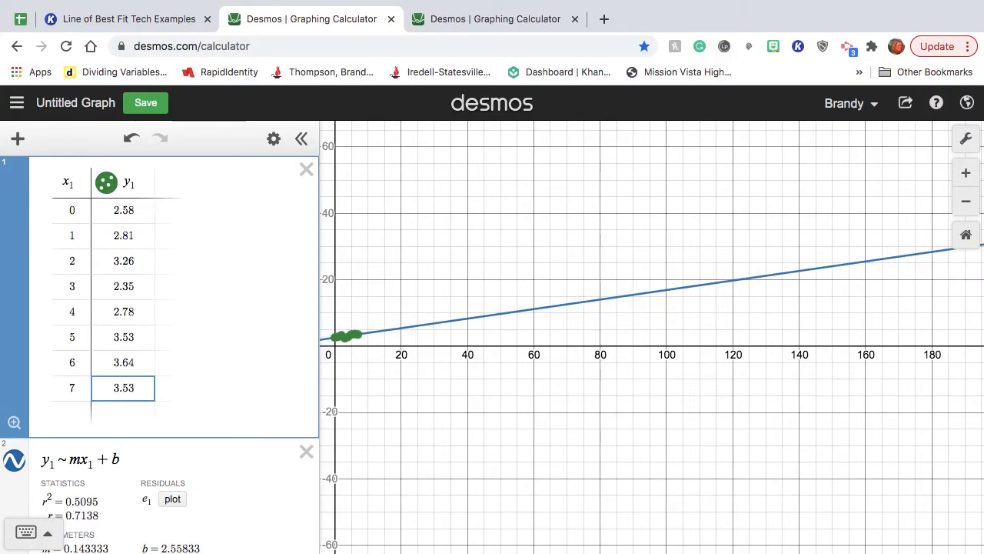
# Zoom in on the plotted gas price points and examine how they lie around the line of best fit.
pyautogui.scroll(5, 379, 313)
pyautogui.moveTo(420, 347); pyautogui.dragTo(624, 327)
pyautogui.scroll(5, 623, 327)
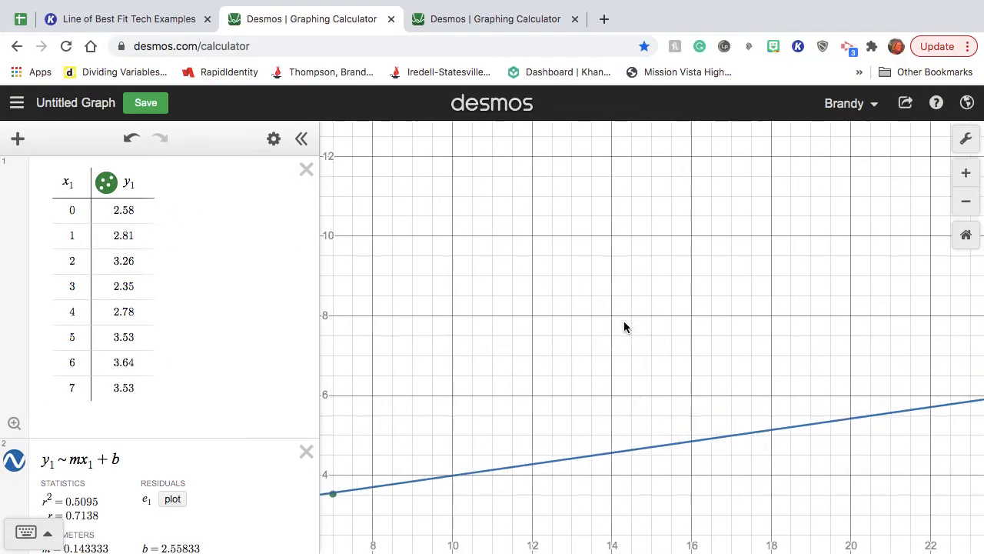
pyautogui.moveTo(549, 417); pyautogui.dragTo(826, 310)
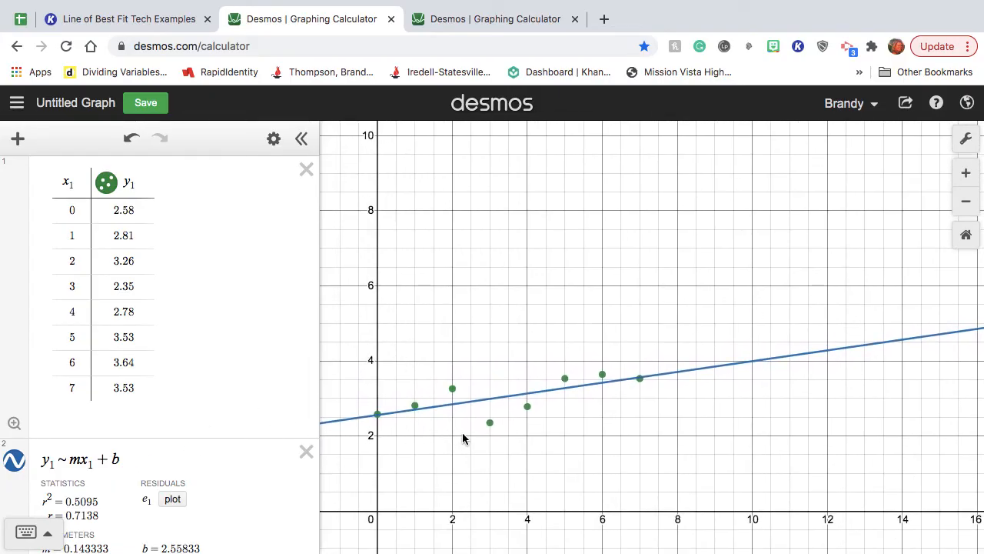
pyautogui.scroll(-3, 619, 384)
pyautogui.scroll(2, 619, 384)
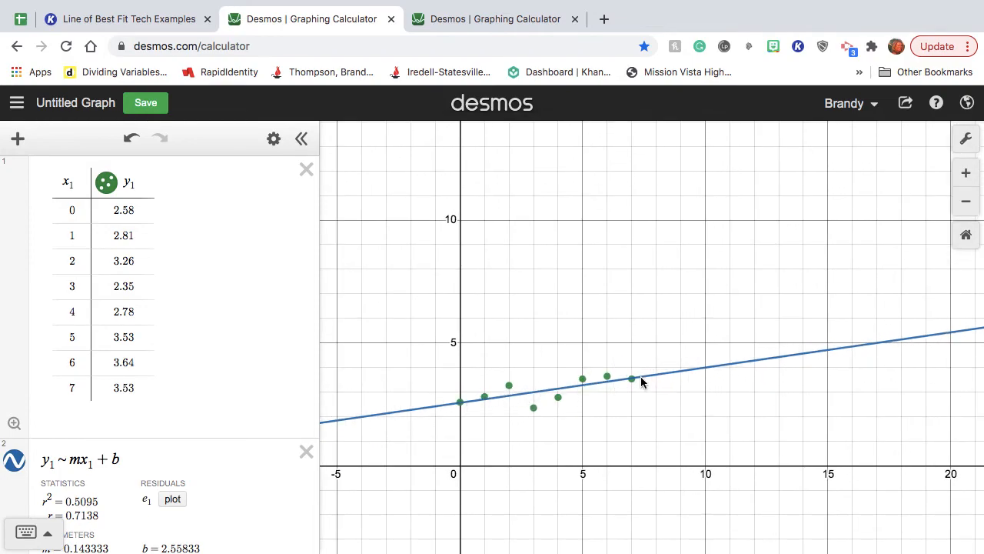
# Enter the rounded line of best fit y = .14x + 2.56 as a new expression below the regression.
pyautogui.scroll(-3, 279, 463)
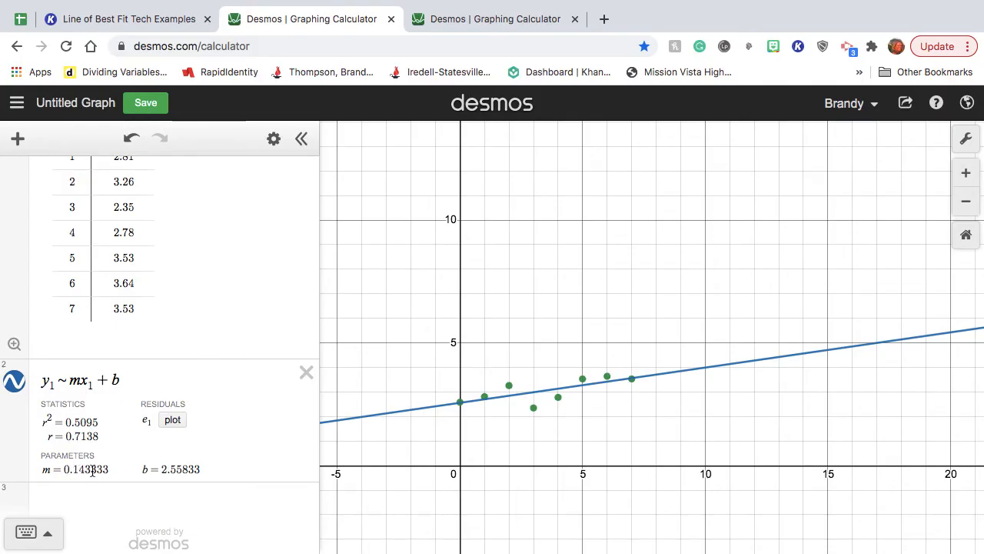
pyautogui.click(53, 499)
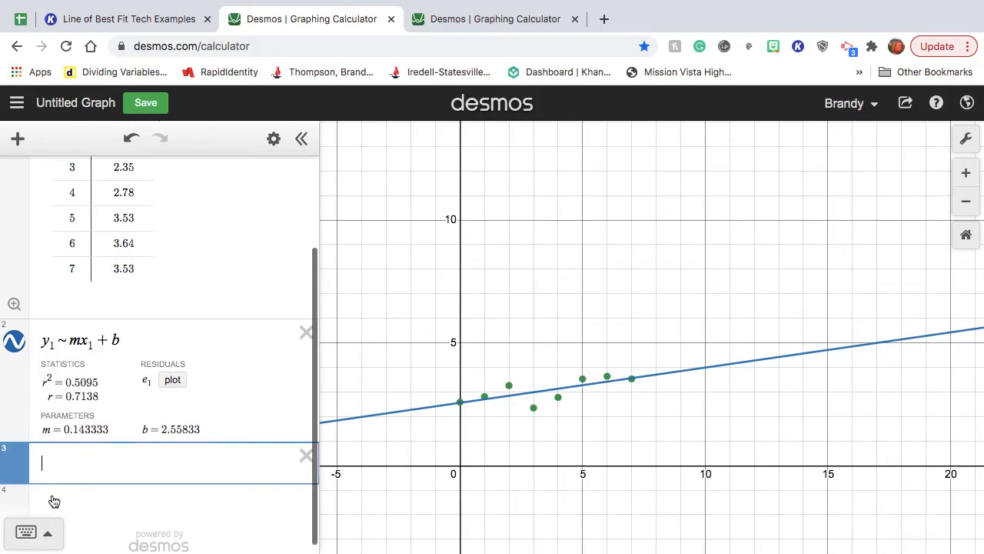
pyautogui.write('y = ')
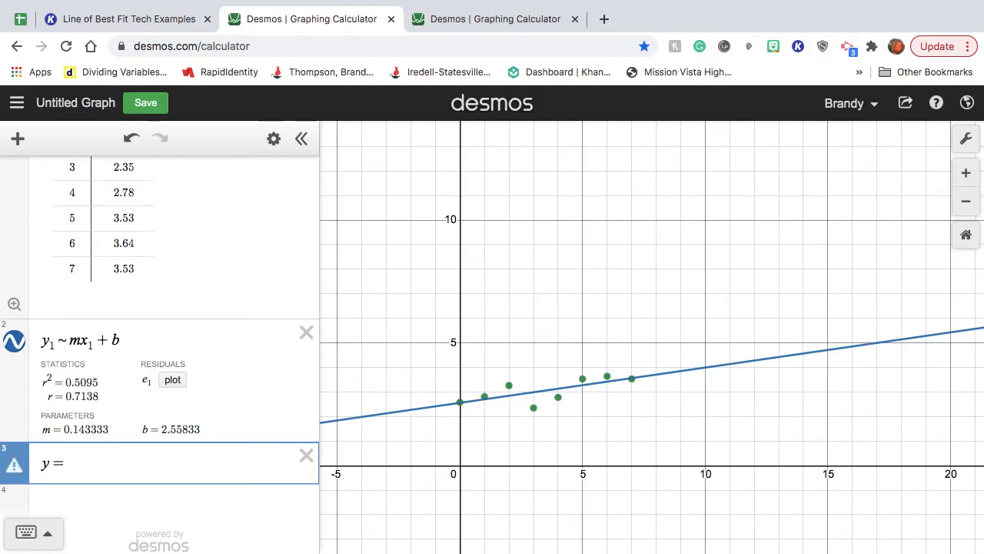
pyautogui.write('.14')
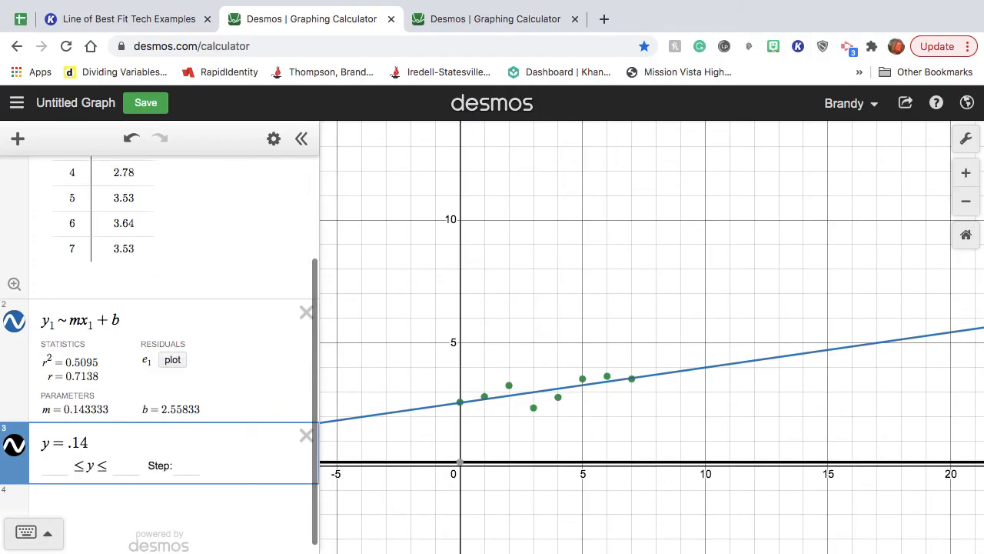
pyautogui.write('x ')
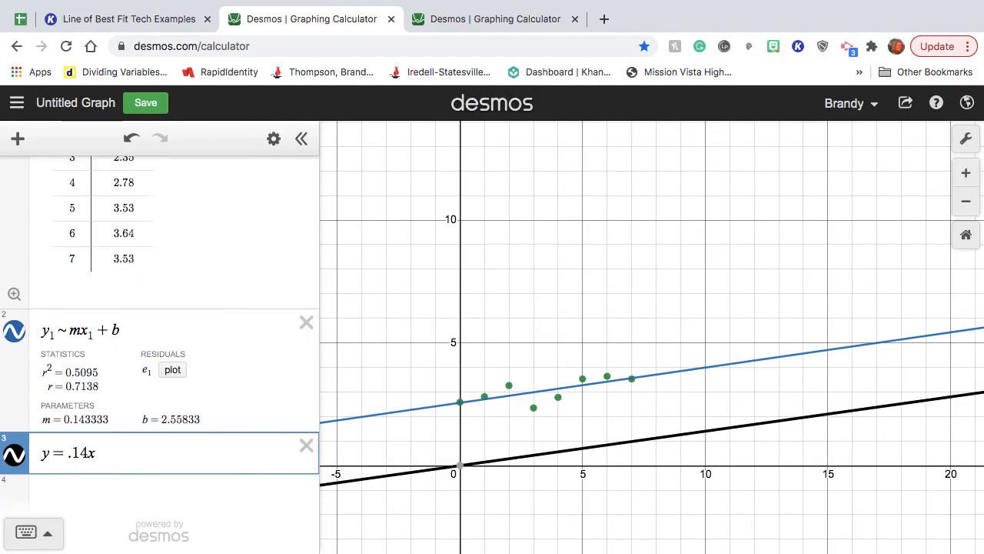
pyautogui.write('+ 2')
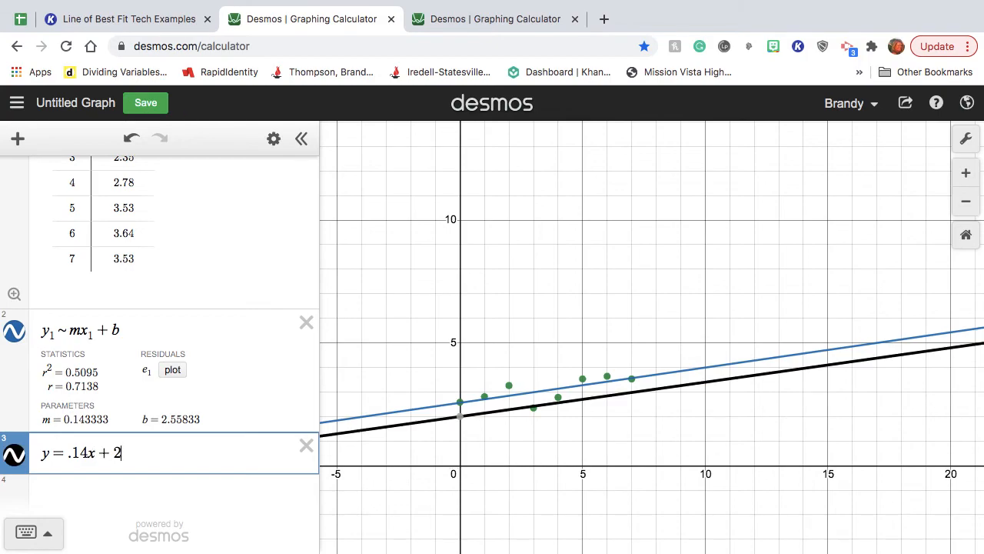
pyautogui.write('.56')
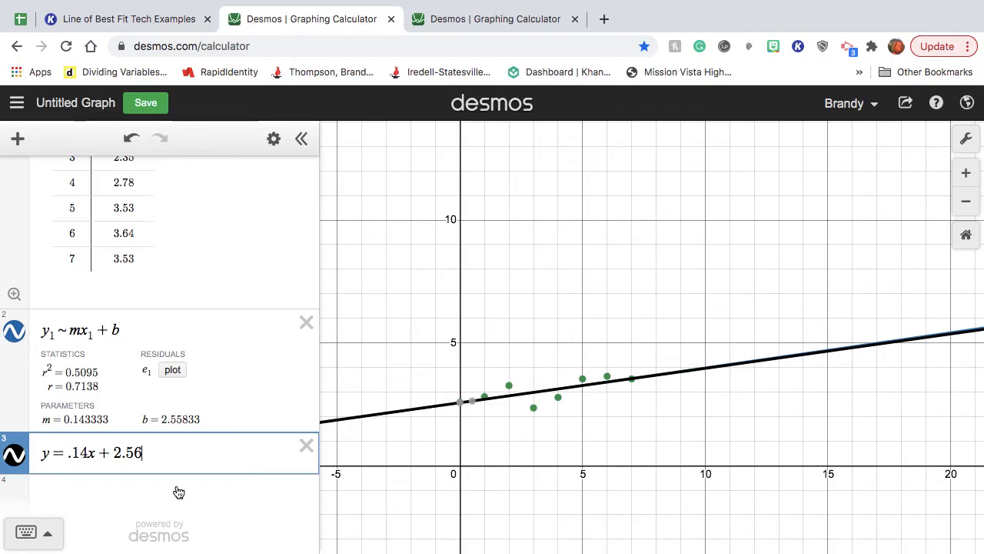
# Check the year numbering and the prediction question for gas prices on the Kami worksheet, and return to the Desmos graph.
pyautogui.scroll(1, 171, 291)
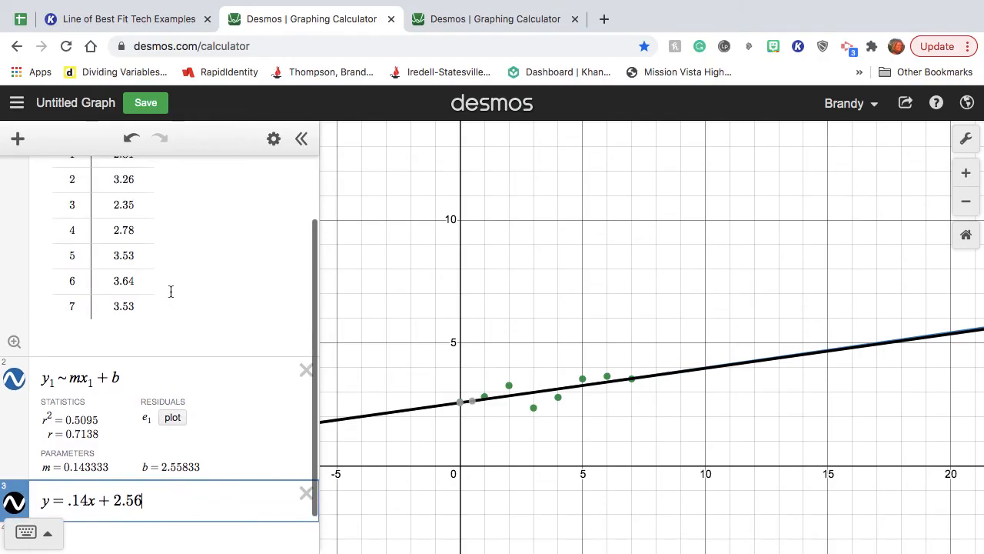
pyautogui.scroll(1, 171, 291)
pyautogui.click(158, 17)
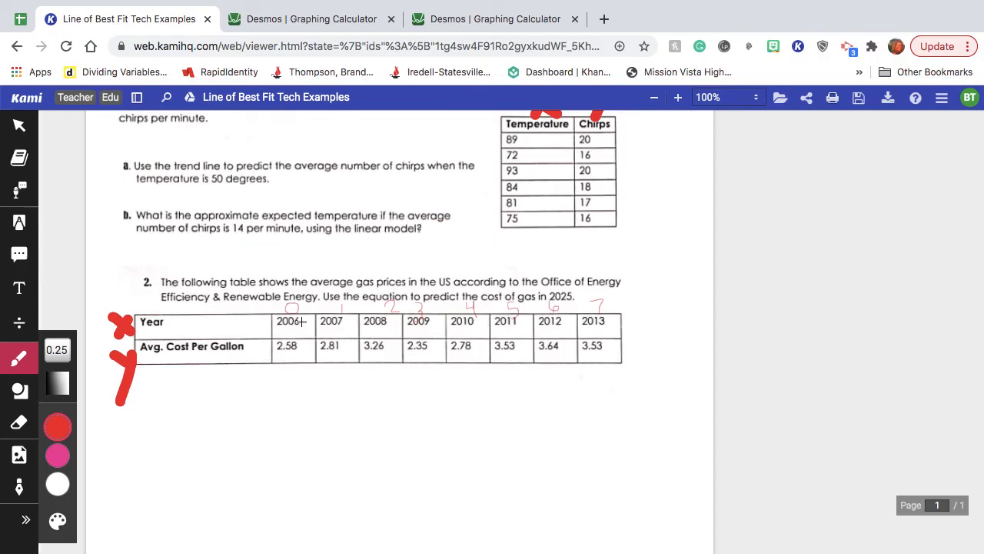
pyautogui.click(325, 23)
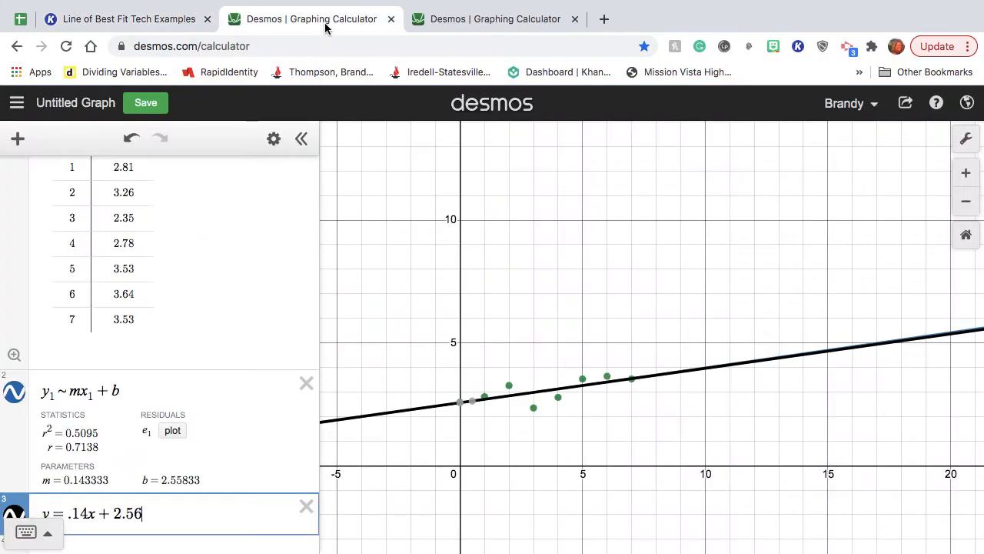
# Evaluate .14(19)+2.56 in a new expression below the equation to predict the gas price for 2025.
pyautogui.scroll(-2, 192, 347)
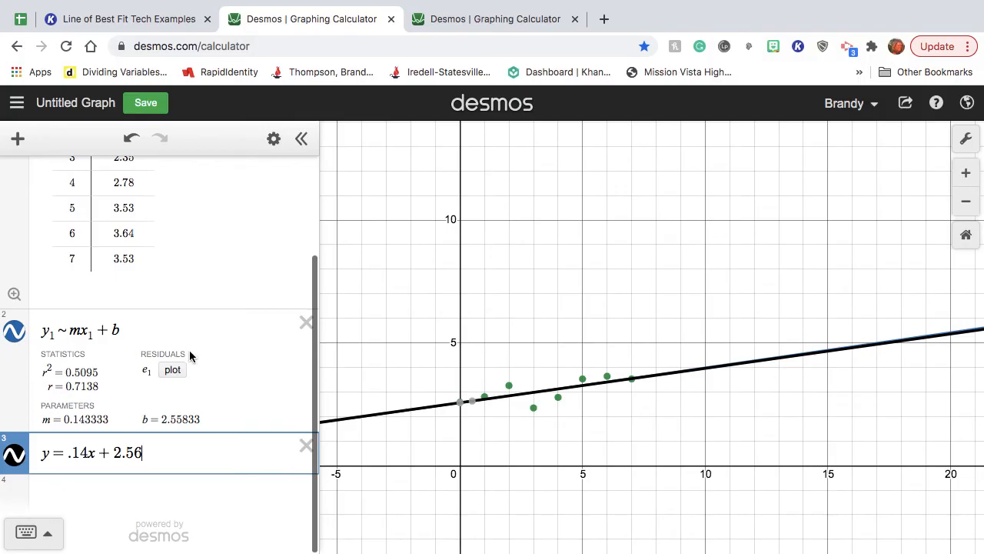
pyautogui.click(66, 488)
pyautogui.write('.14')
pyautogui.write('(19')
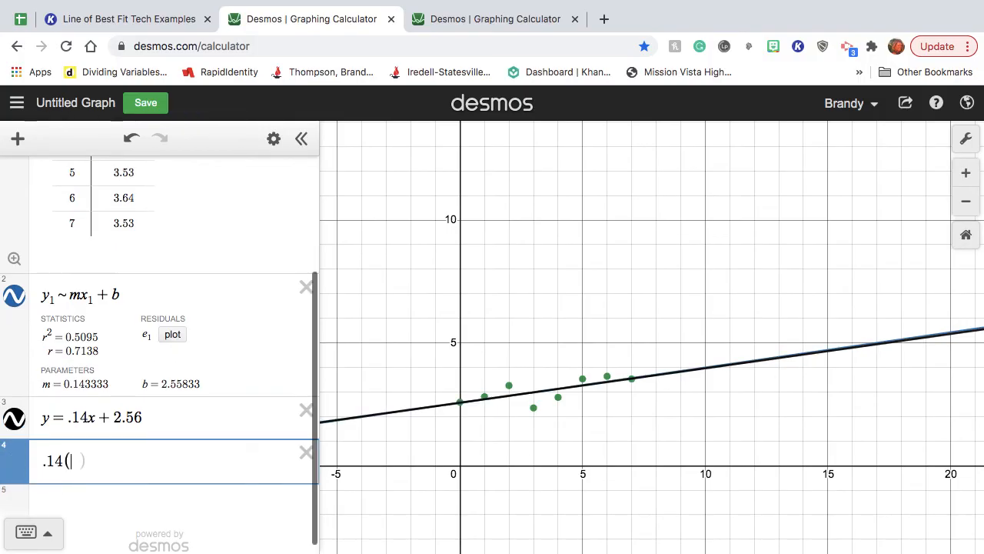
pyautogui.write(')')
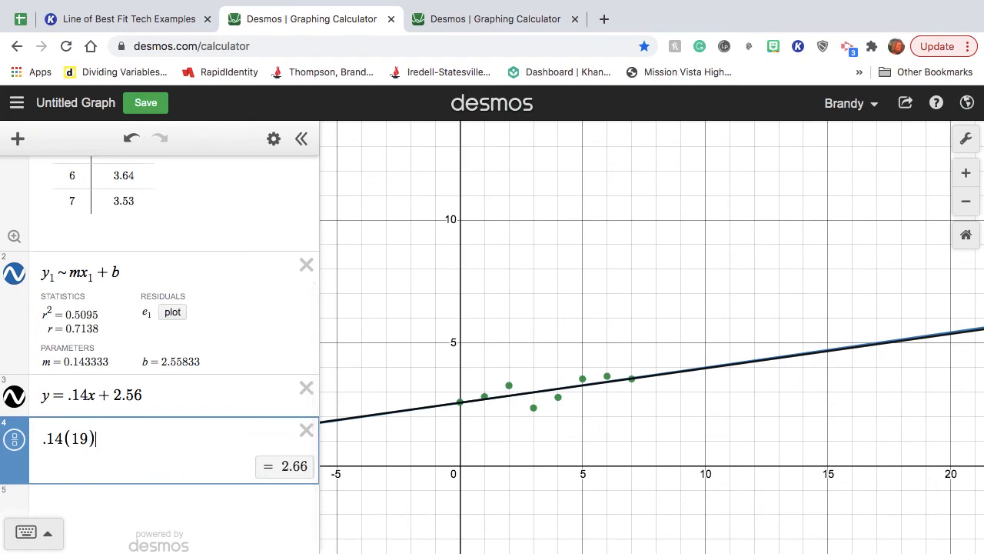
pyautogui.write('+')
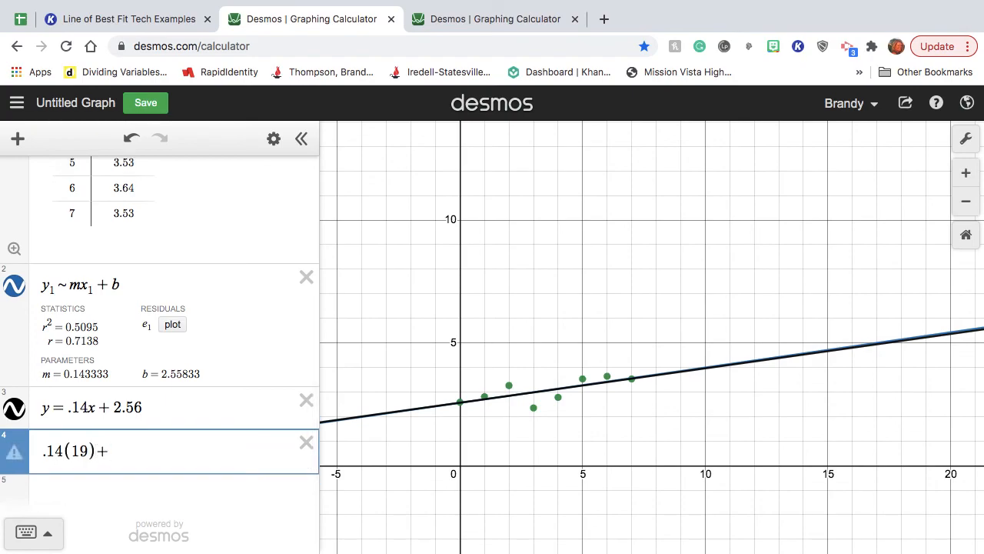
pyautogui.write('2.56')
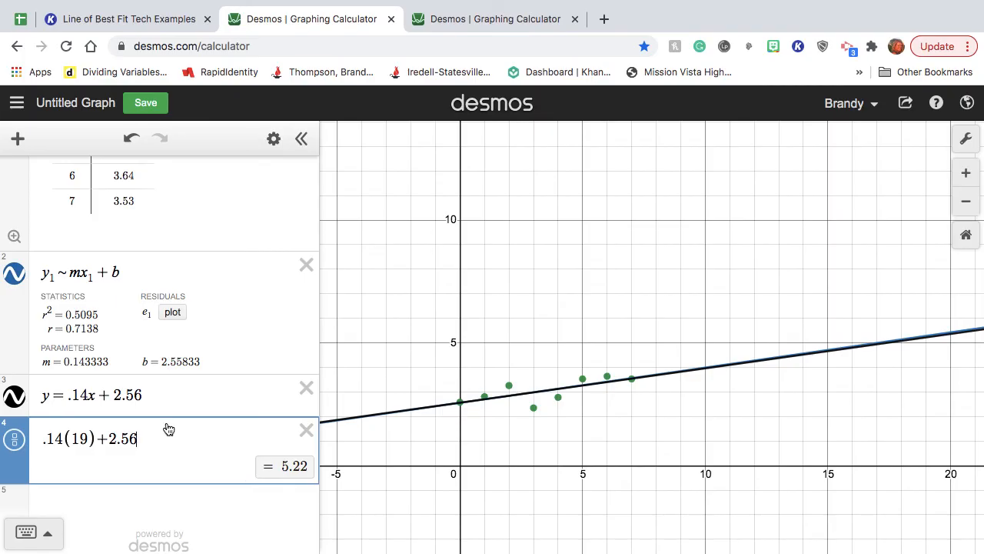
pyautogui.scroll(3, 139, 271)
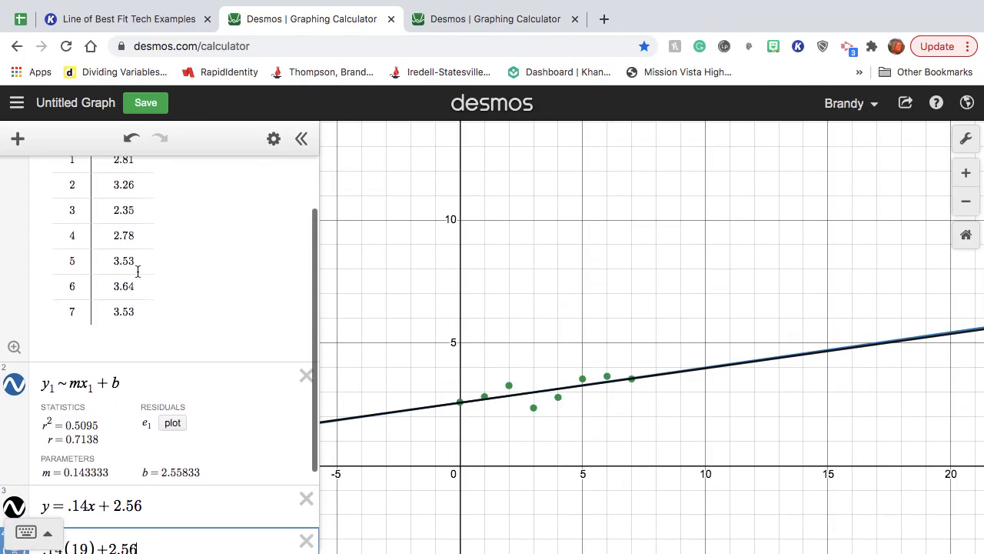
pyautogui.click(75, 330)
pyautogui.click(71, 413)
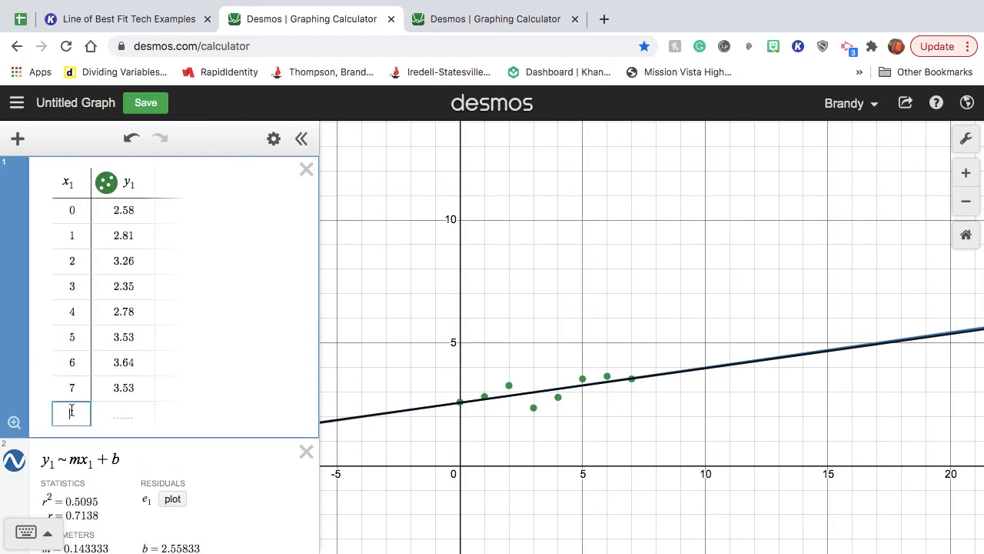
pyautogui.write('19')
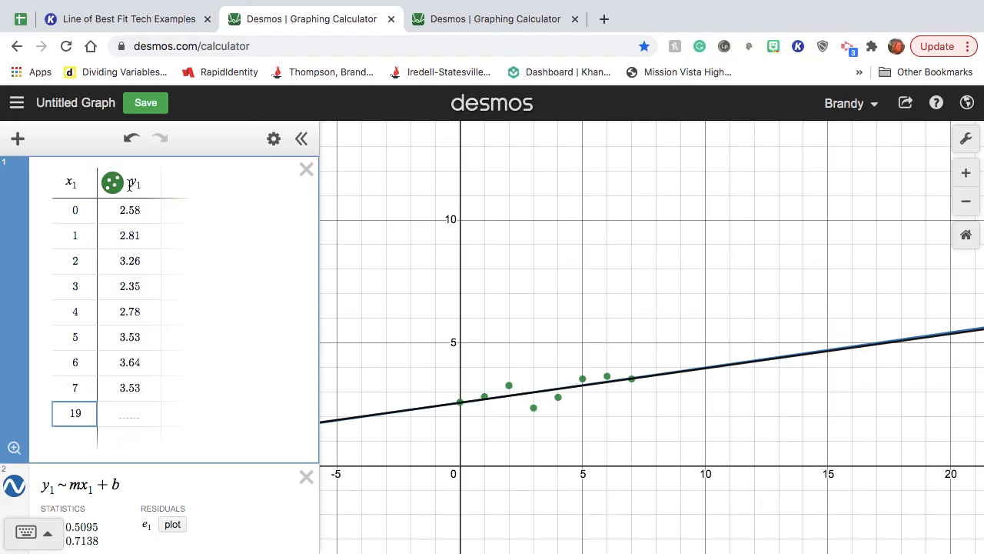
pyautogui.click(79, 419)
pyautogui.press('BackSpace')
pyautogui.press('BackSpace')
pyautogui.press('BackSpace')
pyautogui.scroll(-5, 89, 424)
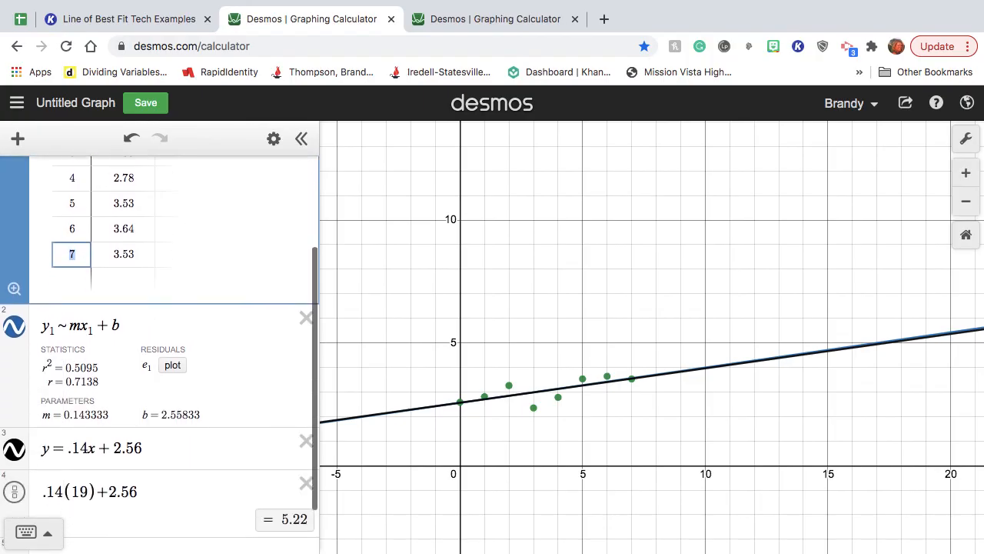